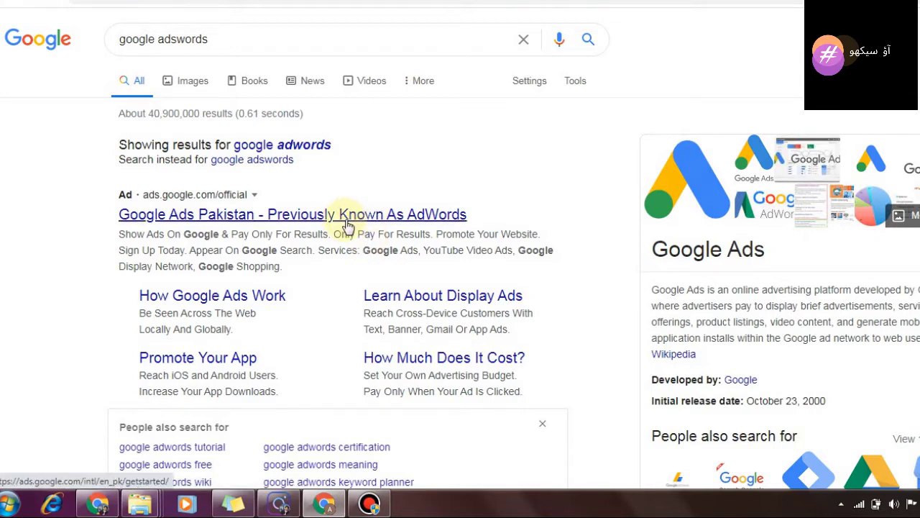
# Step: Open the Google Ads Pakistan offer page, paste your email and tick the reCAPTCHA
pyautogui.click(346, 225)
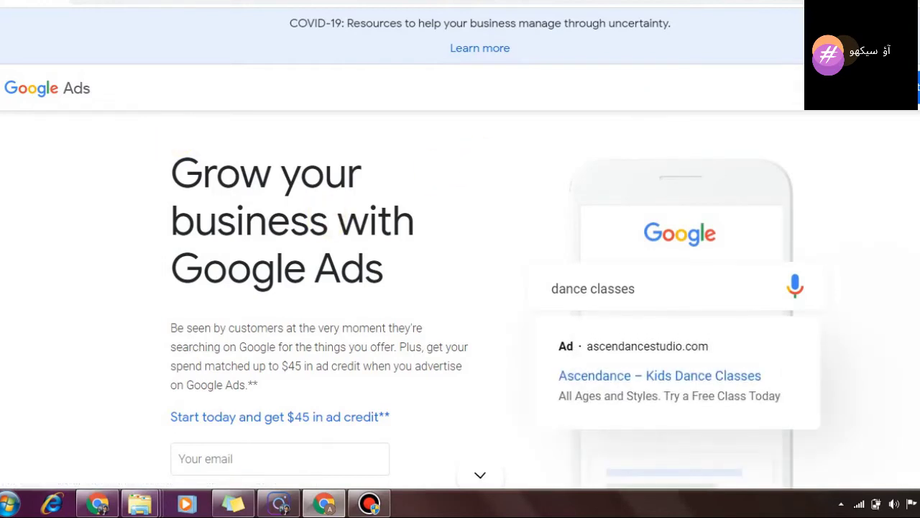
pyautogui.scroll(-3, 317, 302)
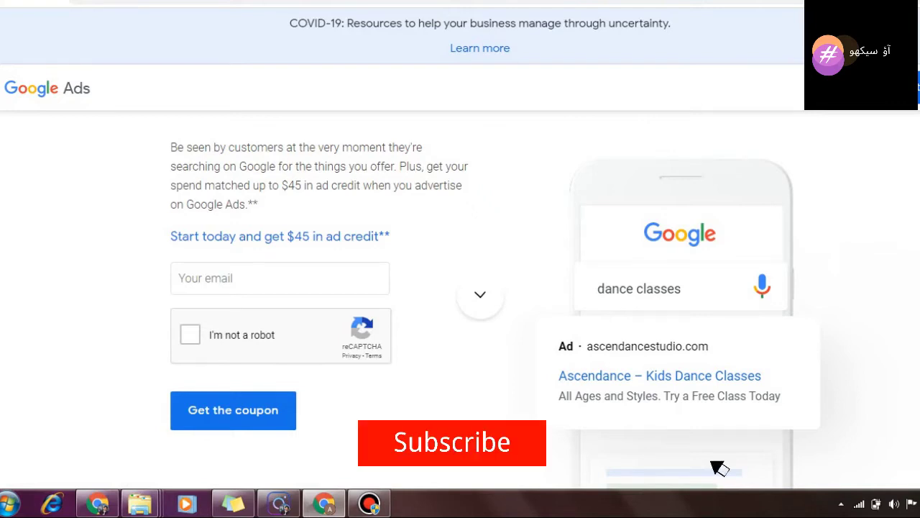
pyautogui.click(265, 273)
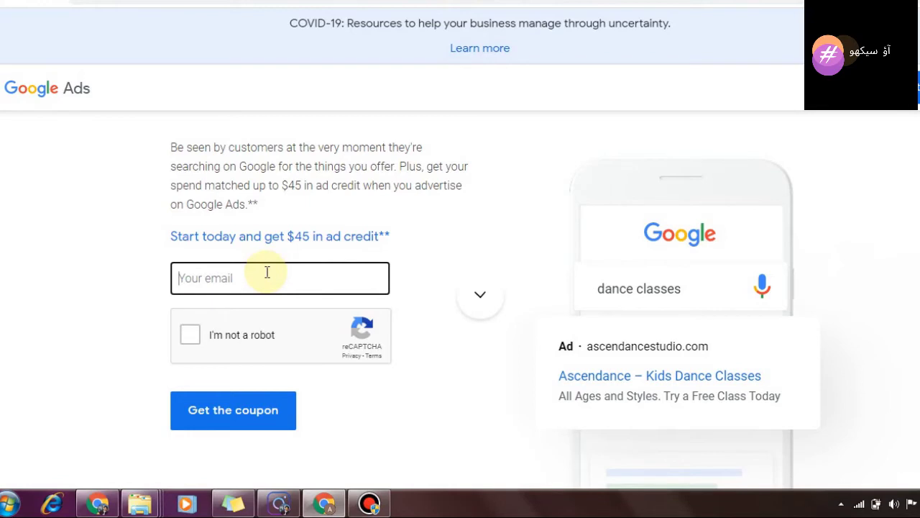
pyautogui.rightClick(266, 271)
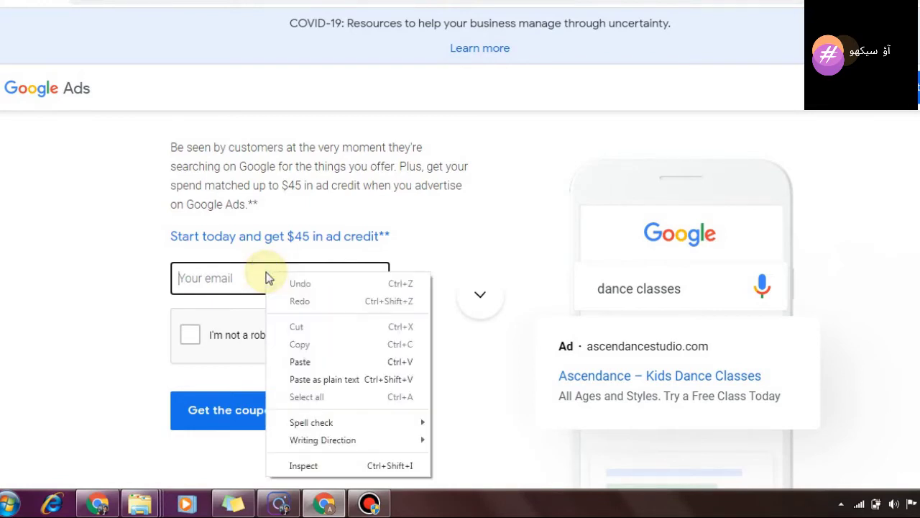
pyautogui.click(298, 359)
pyautogui.click(189, 335)
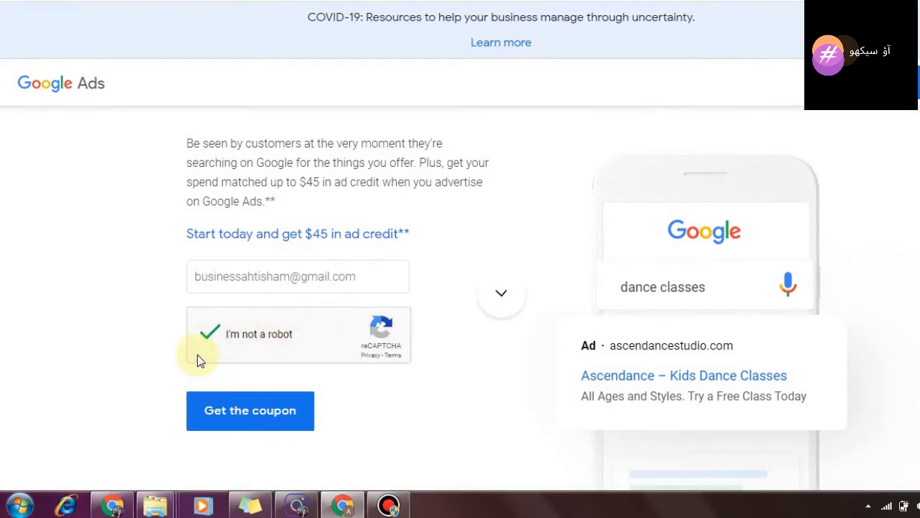
# Step: Claim the $45 ad credit coupon and find the Start Now option
pyautogui.click(232, 421)
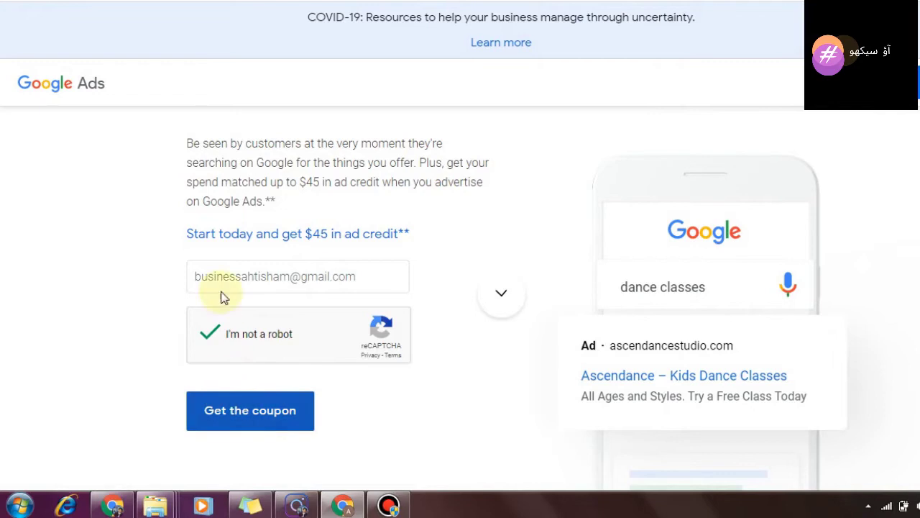
pyautogui.click(250, 417)
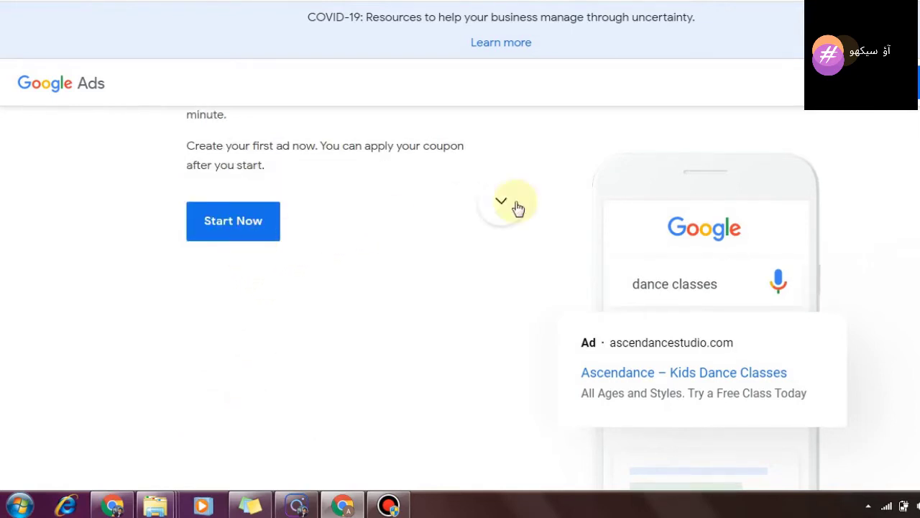
pyautogui.scroll(4, 460, 298)
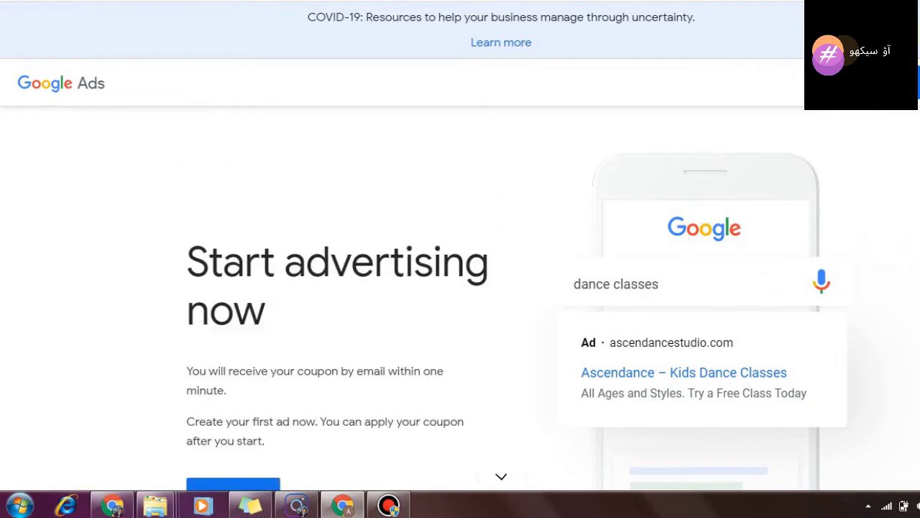
pyautogui.scroll(-3, 460, 298)
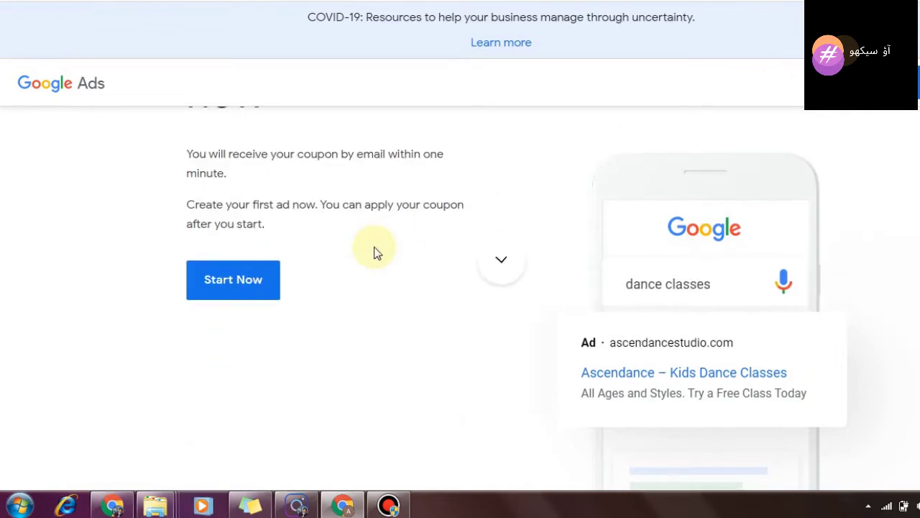
# Step: Start the first campaign with the 'Get more website sales or sign-ups' goal
pyautogui.click(253, 291)
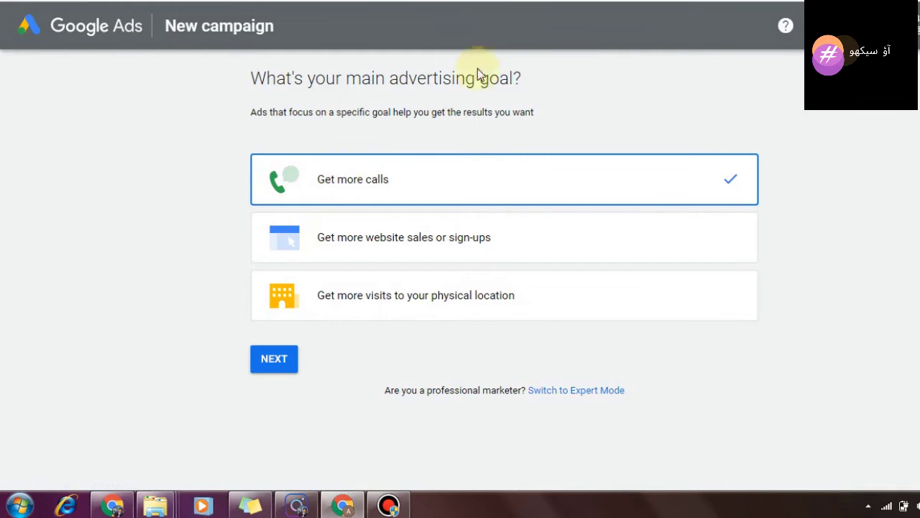
pyautogui.click(404, 235)
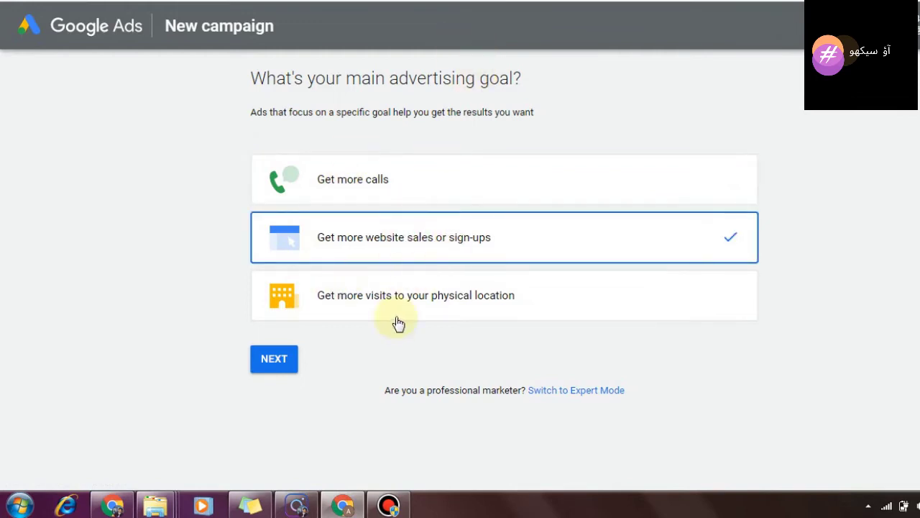
pyautogui.click(281, 365)
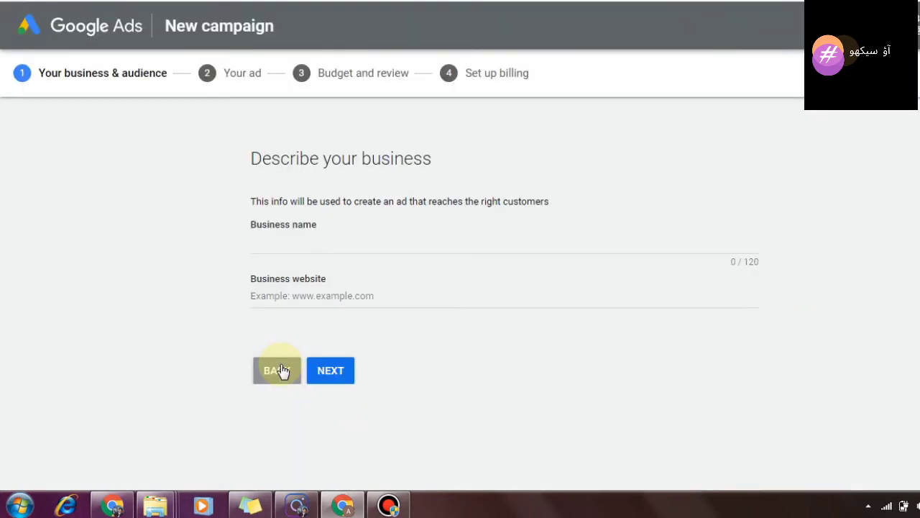
pyautogui.click(357, 240)
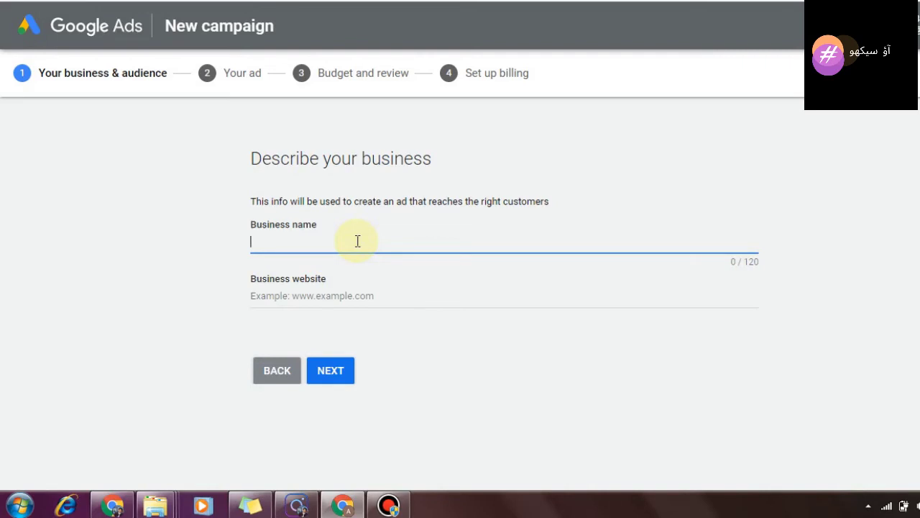
pyautogui.write('a00')
pyautogui.press('BackSpace')
pyautogui.press('BackSpace')
pyautogui.press('BackSpace')
pyautogui.write('Aoo Sekho')
pyautogui.click(331, 297)
pyautogui.click(333, 374)
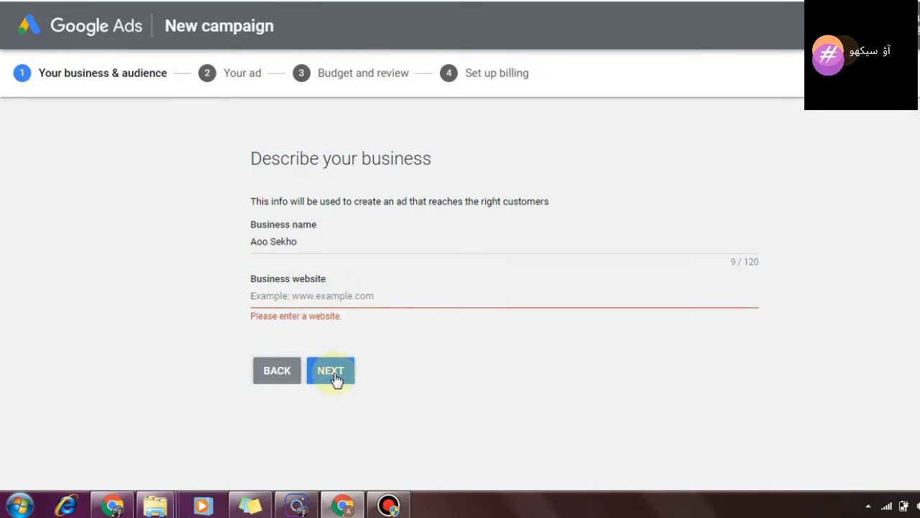
pyautogui.click(343, 296)
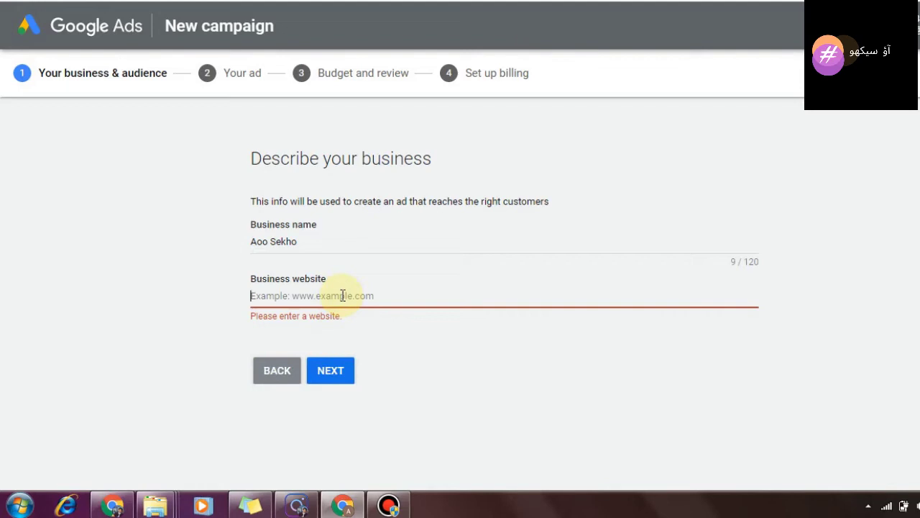
pyautogui.write('www.xyz.com')
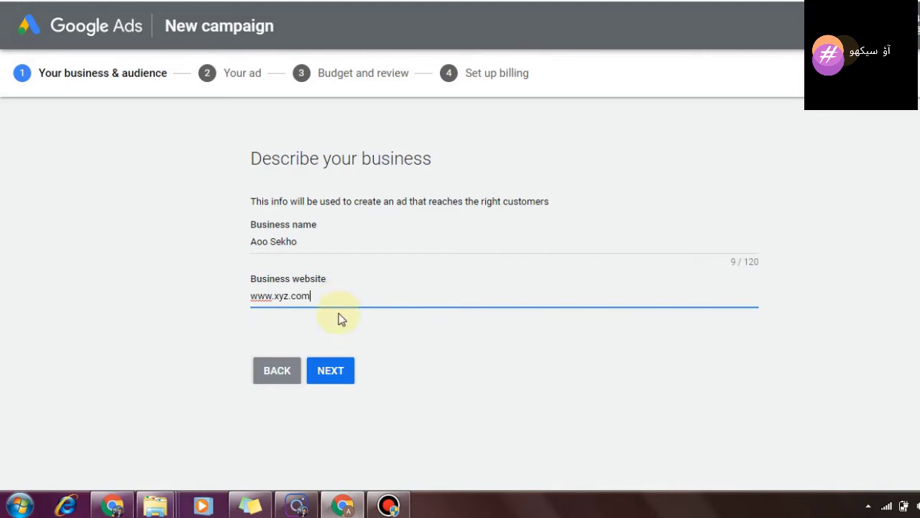
pyautogui.click(334, 370)
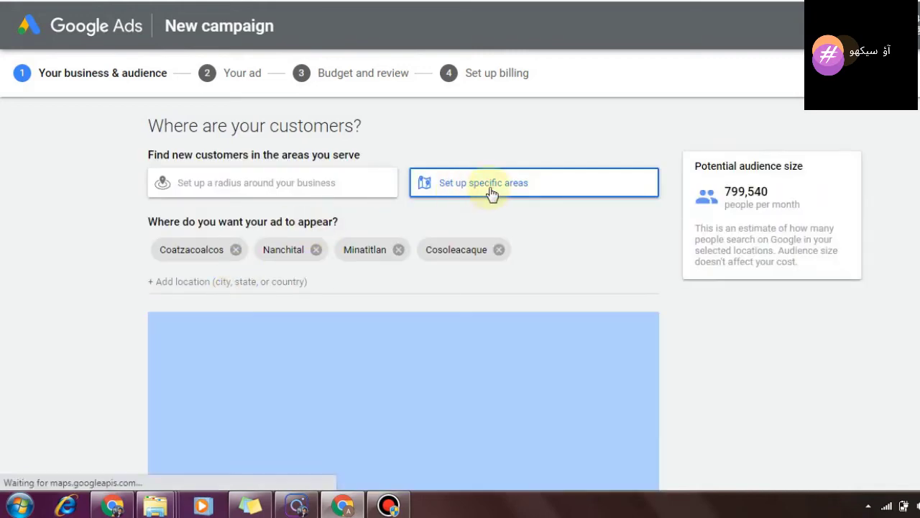
# Step: Try a 35 km radius around Karachi City, Pakistan as the business address
pyautogui.click(286, 196)
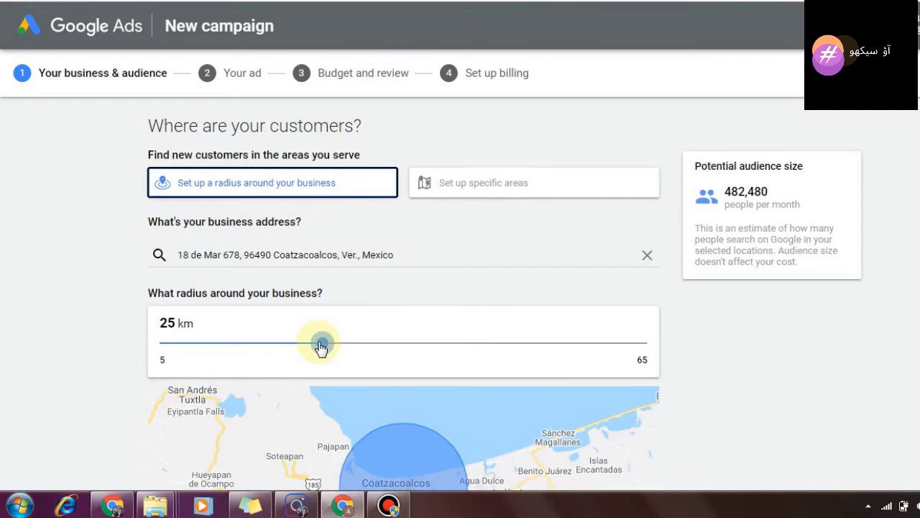
pyautogui.click(647, 254)
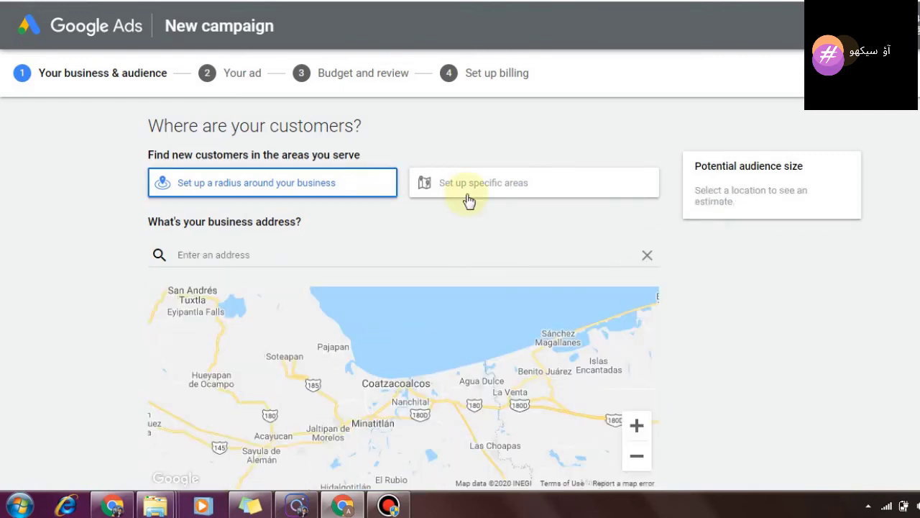
pyautogui.click(327, 183)
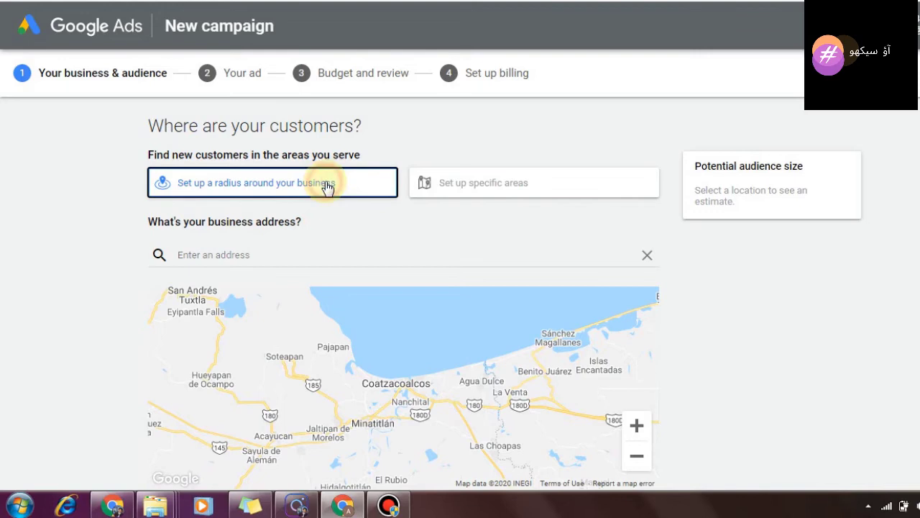
pyautogui.click(294, 250)
pyautogui.write('karachi')
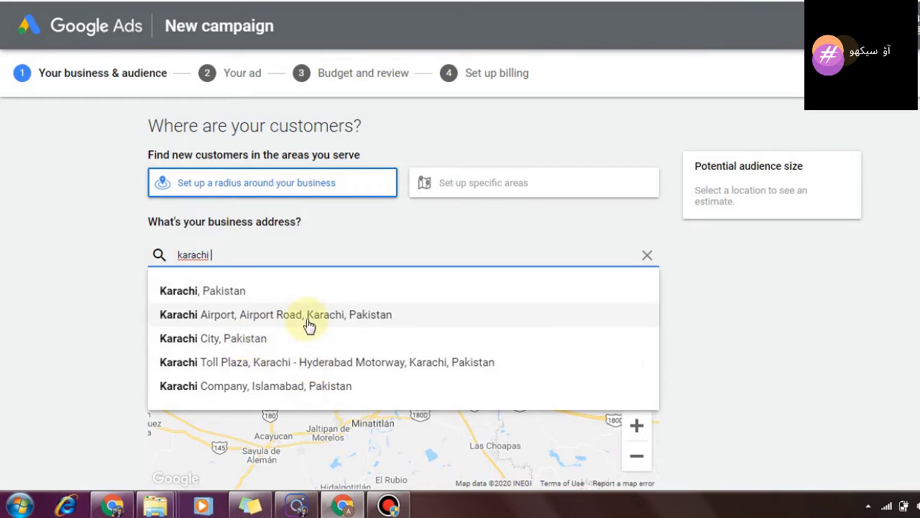
pyautogui.click(267, 339)
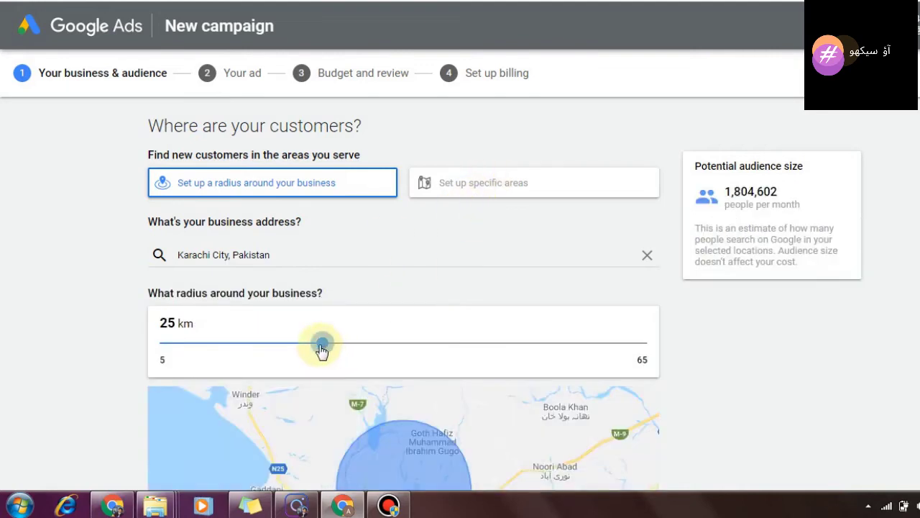
pyautogui.moveTo(327, 346); pyautogui.dragTo(415, 349)
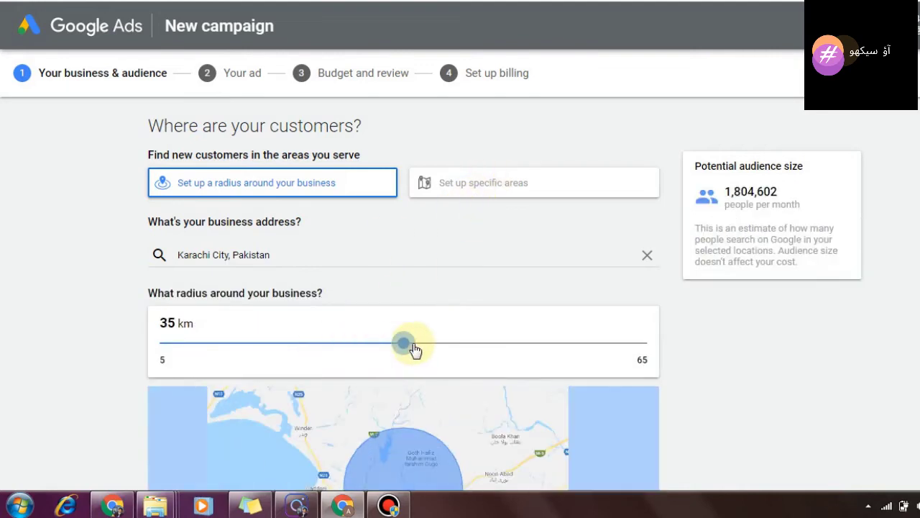
# Step: Switch to specific areas and remove Cosoleacaque, Minatitlan, Nanchital and Coatzacoalcos
pyautogui.click(491, 184)
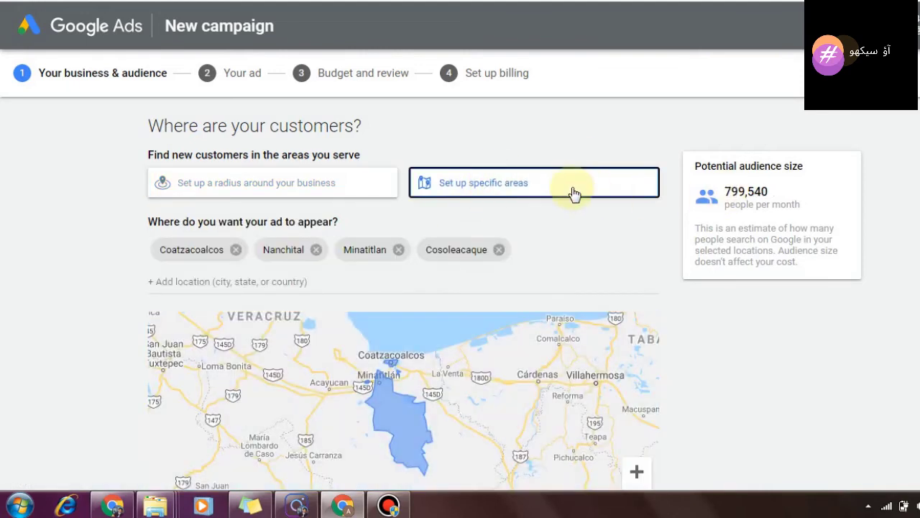
pyautogui.click(502, 249)
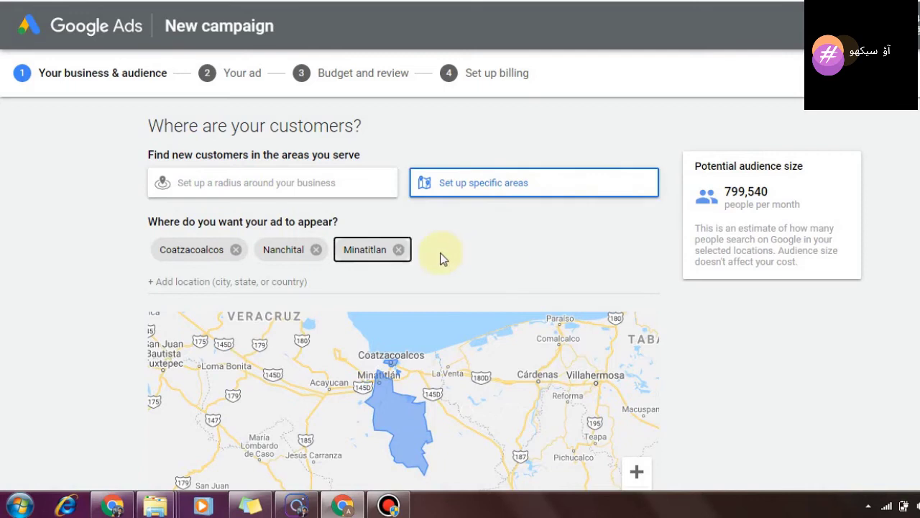
pyautogui.click(399, 250)
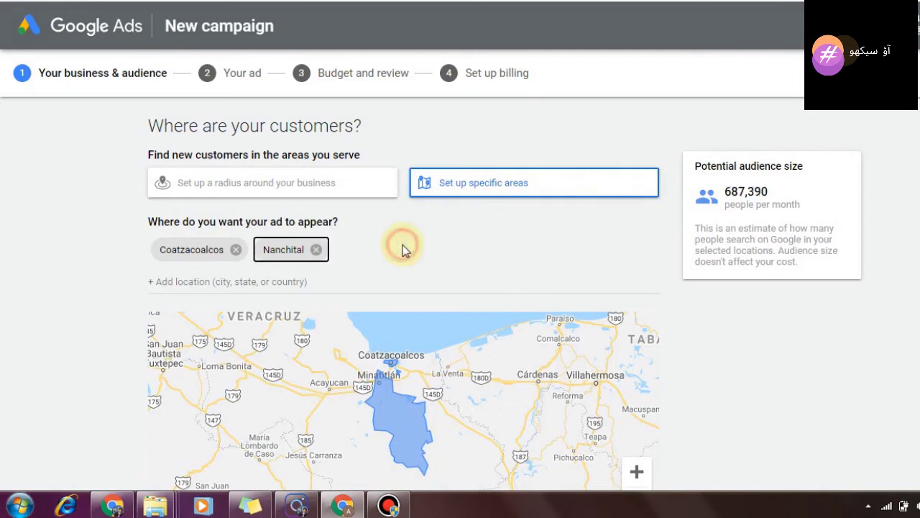
pyautogui.click(317, 249)
pyautogui.click(236, 249)
pyautogui.click(469, 178)
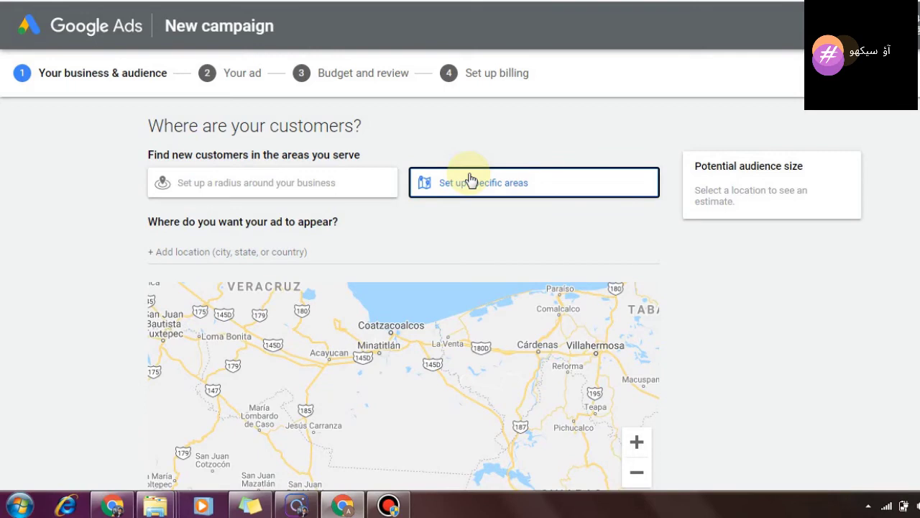
# Step: Add Lahore, Punjab and Karachi, Sindh, Pakistan as target cities
pyautogui.click(385, 255)
pyautogui.write('la')
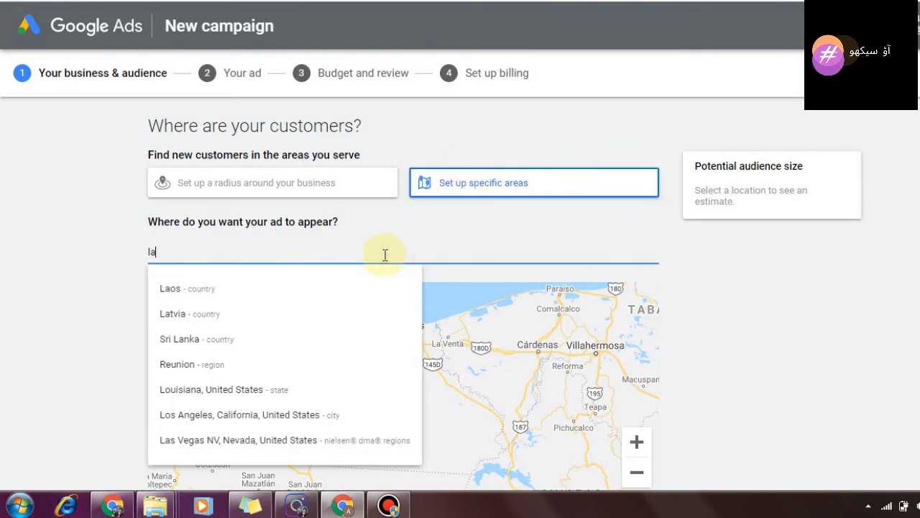
pyautogui.press('BackSpace')
pyautogui.write('lahore')
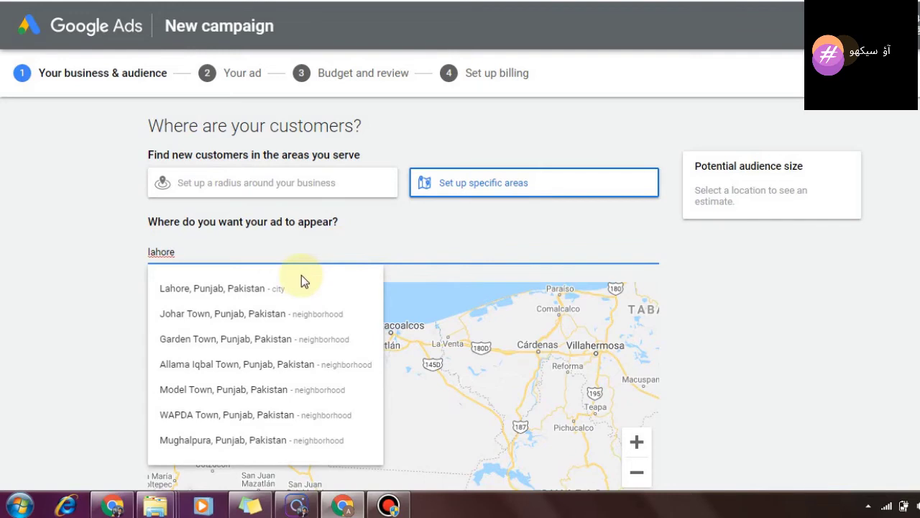
pyautogui.click(256, 290)
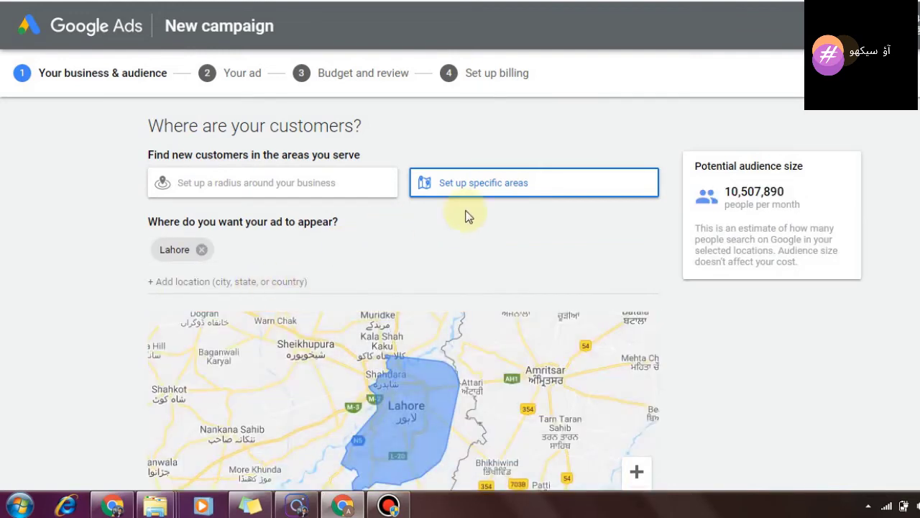
pyautogui.click(248, 281)
pyautogui.write('kara')
pyautogui.write('chi')
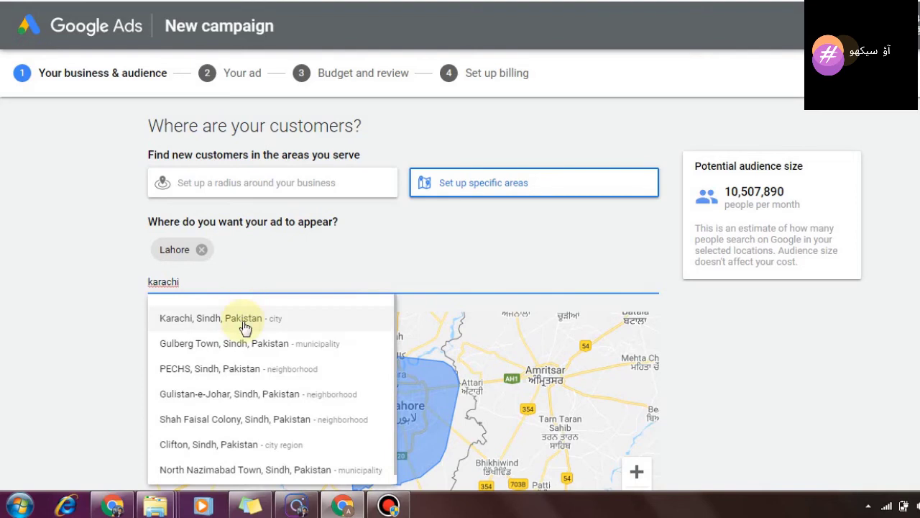
pyautogui.click(243, 319)
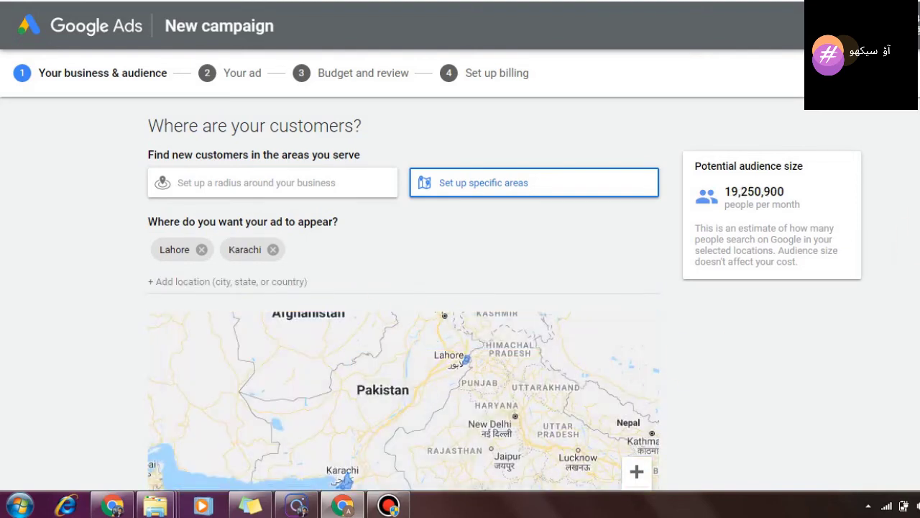
# Step: Check the 19,250,900 audience estimate and proceed to the product or service step
pyautogui.scroll(-1, 460, 273)
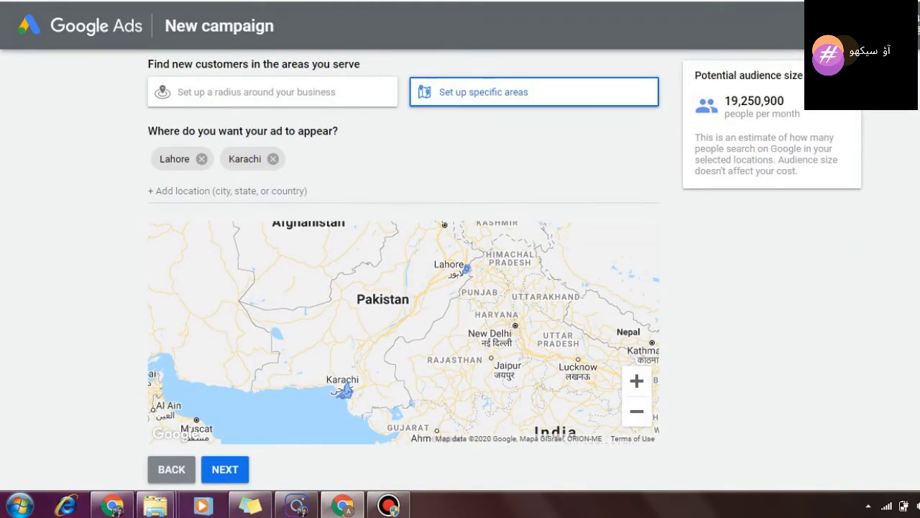
pyautogui.scroll(1, 460, 273)
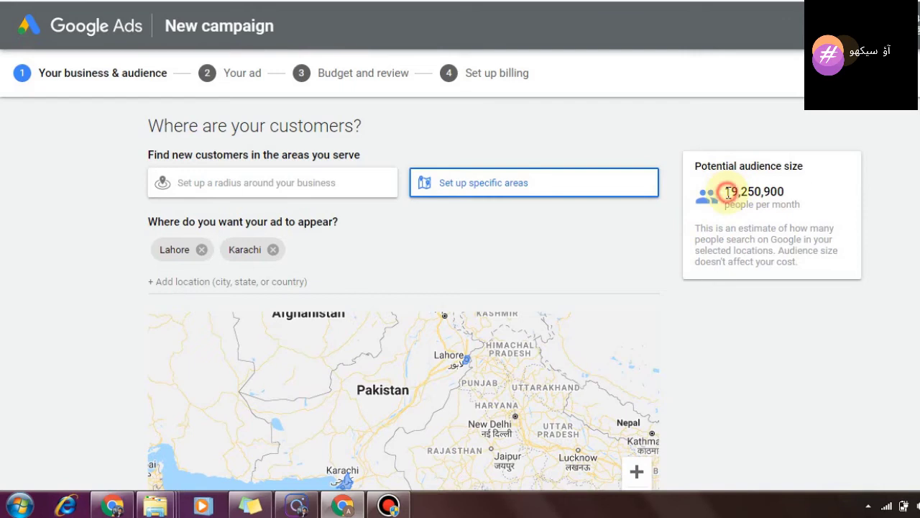
pyautogui.moveTo(727, 193); pyautogui.dragTo(788, 194)
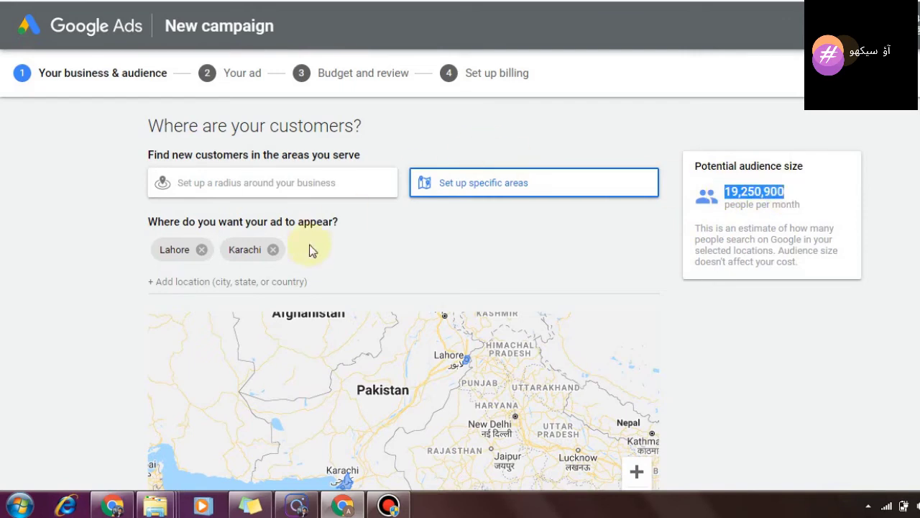
pyautogui.scroll(-3, 431, 273)
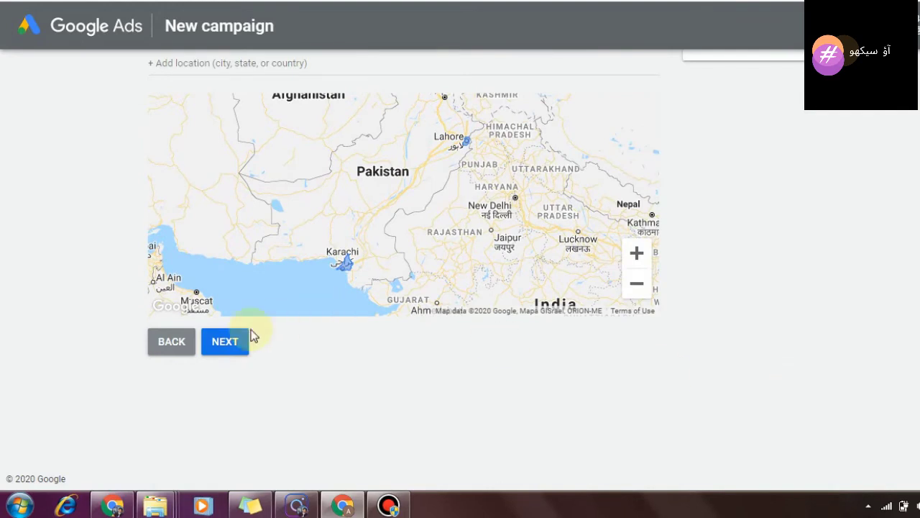
pyautogui.click(226, 343)
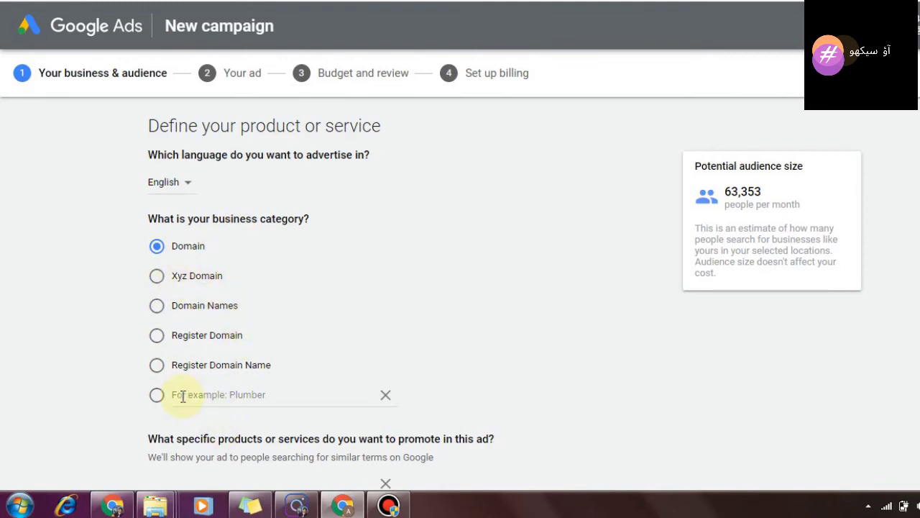
# Step: Select Domain Names as the category, then switch to the custom category option
pyautogui.click(156, 304)
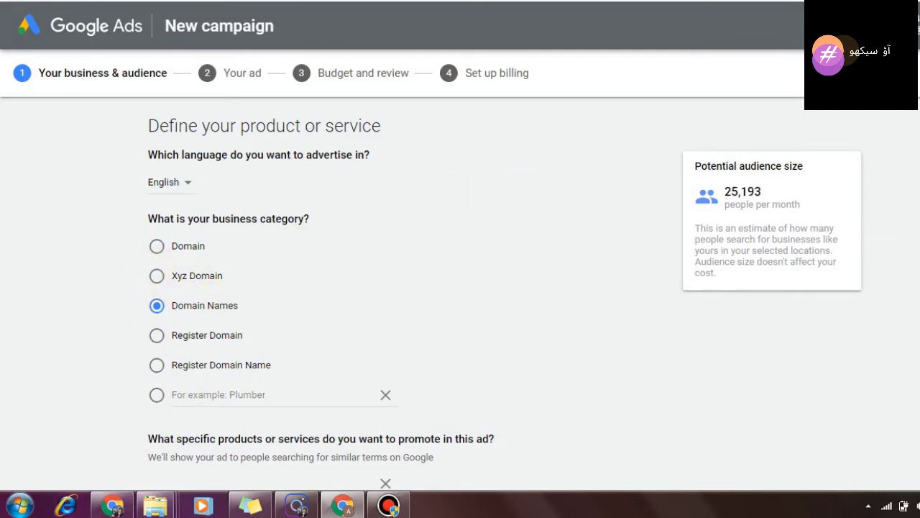
pyautogui.scroll(-2, 460, 288)
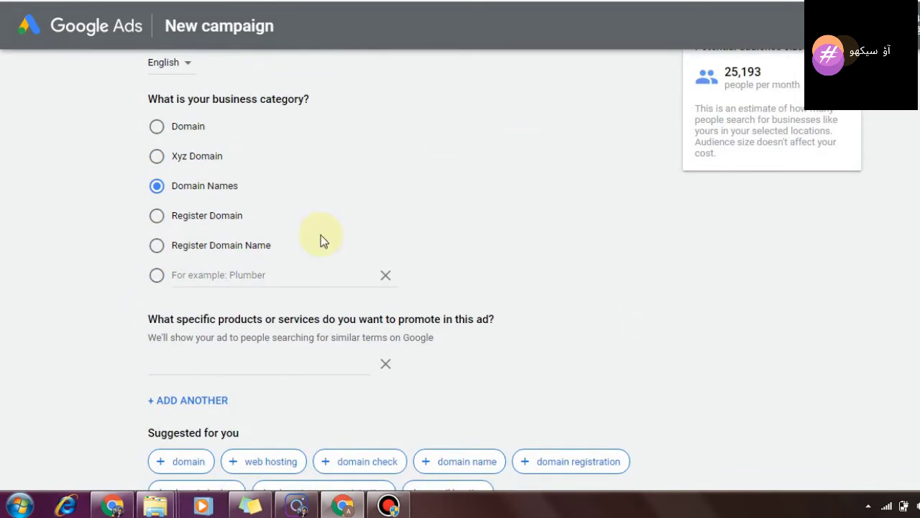
pyautogui.click(156, 186)
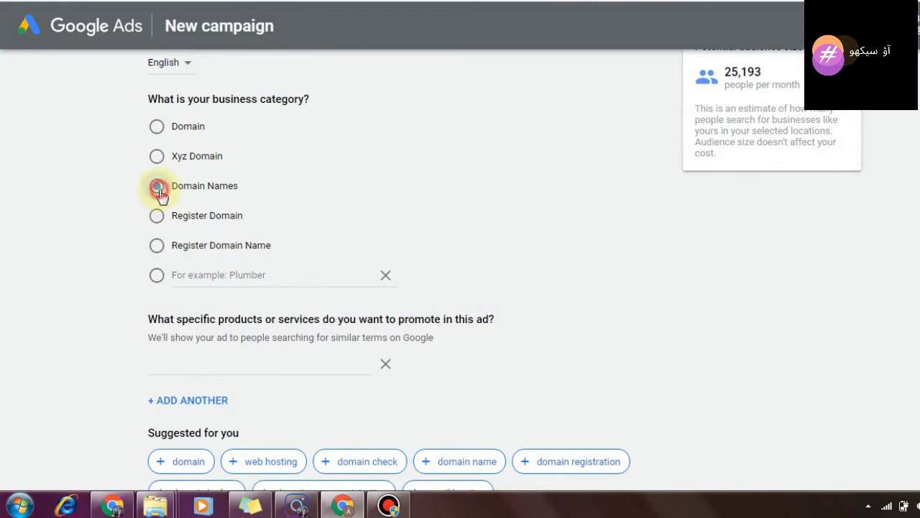
pyautogui.click(199, 274)
pyautogui.click(156, 278)
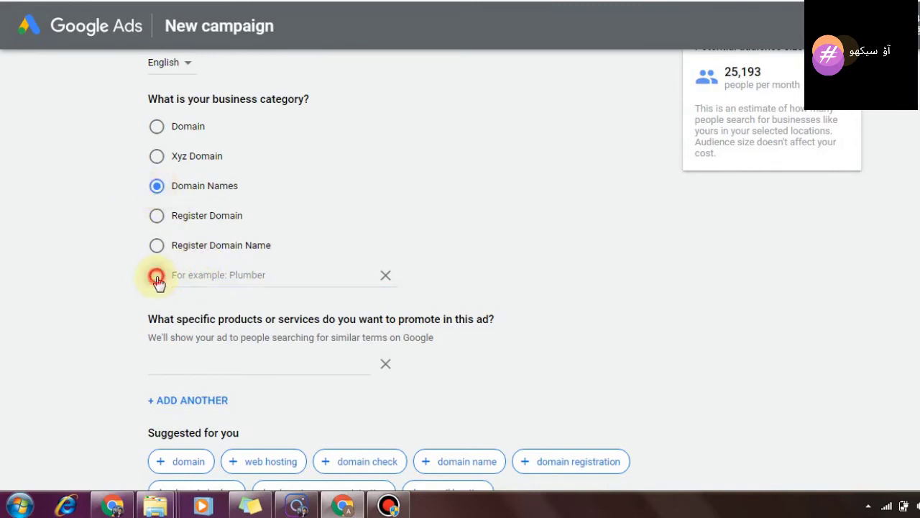
# Step: Set category to Ecommerce Website, promote 'ecommerce website development', and proceed to ad writing
pyautogui.click(207, 279)
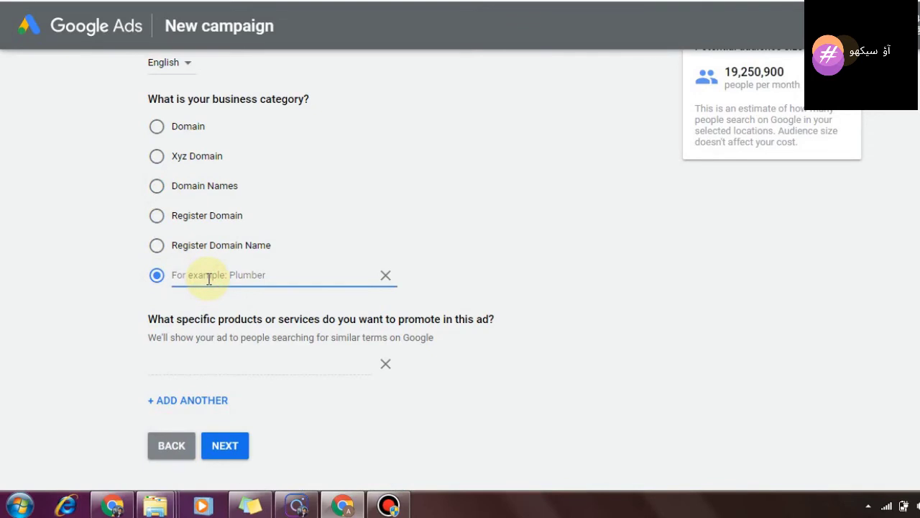
pyautogui.write('ecommerc')
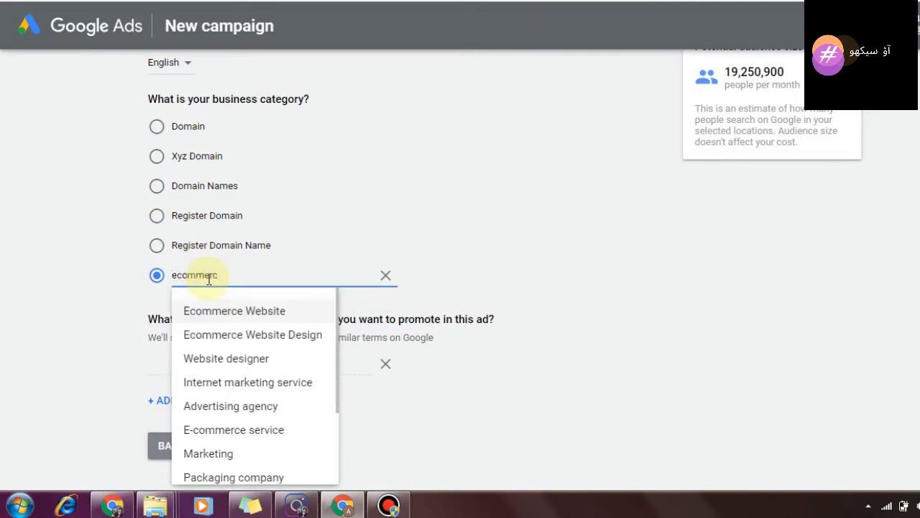
pyautogui.click(237, 313)
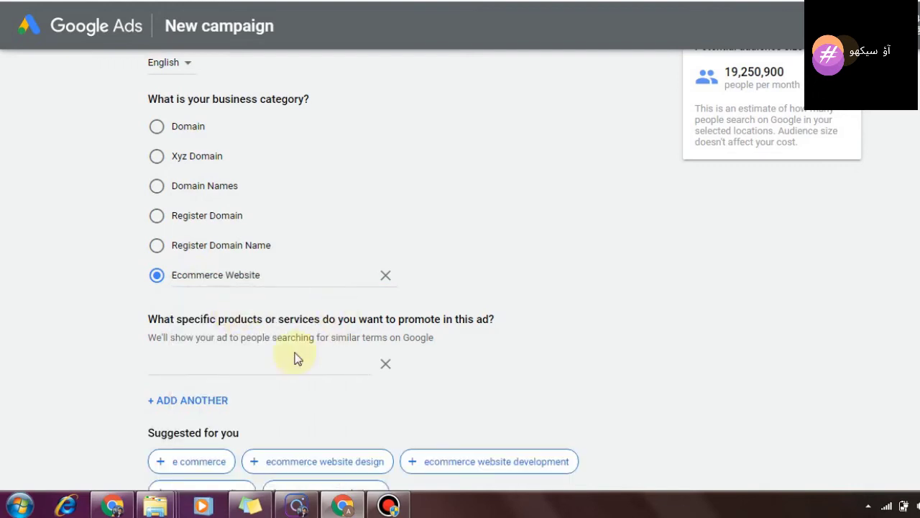
pyautogui.click(265, 371)
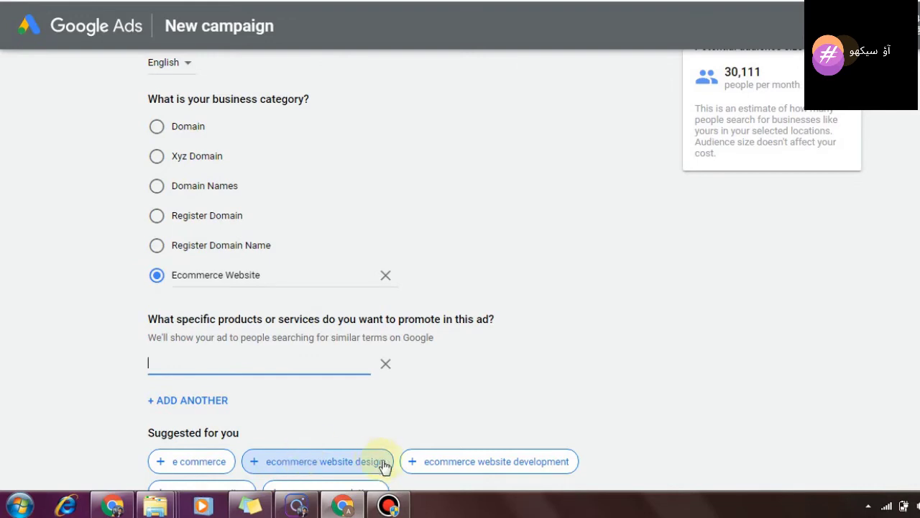
pyautogui.click(561, 463)
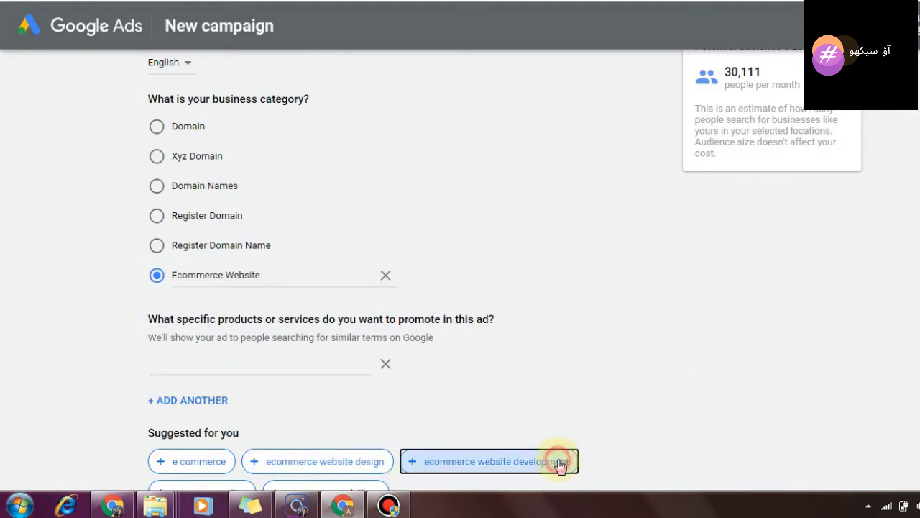
pyautogui.scroll(-2, 855, 304)
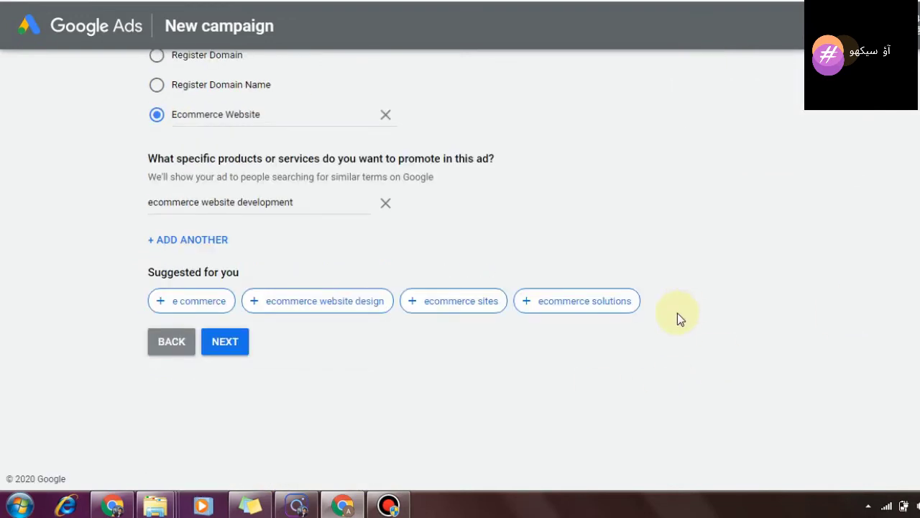
pyautogui.click(239, 336)
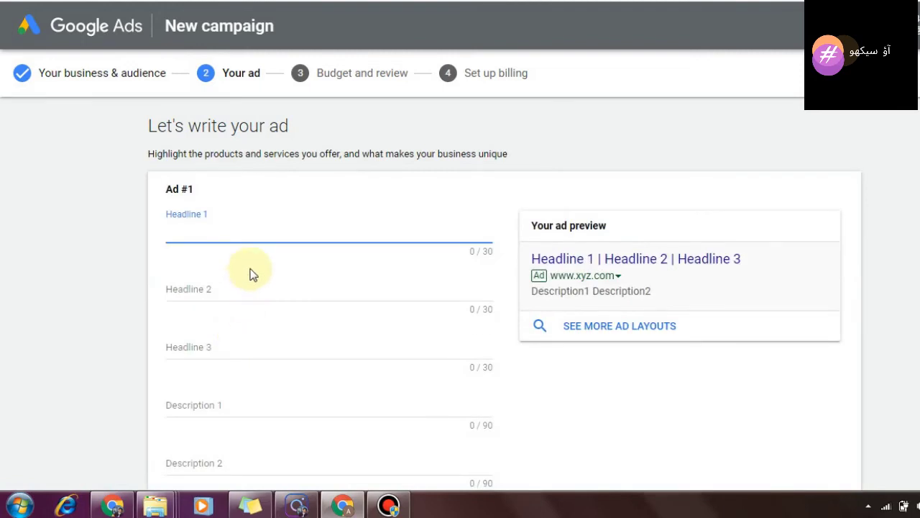
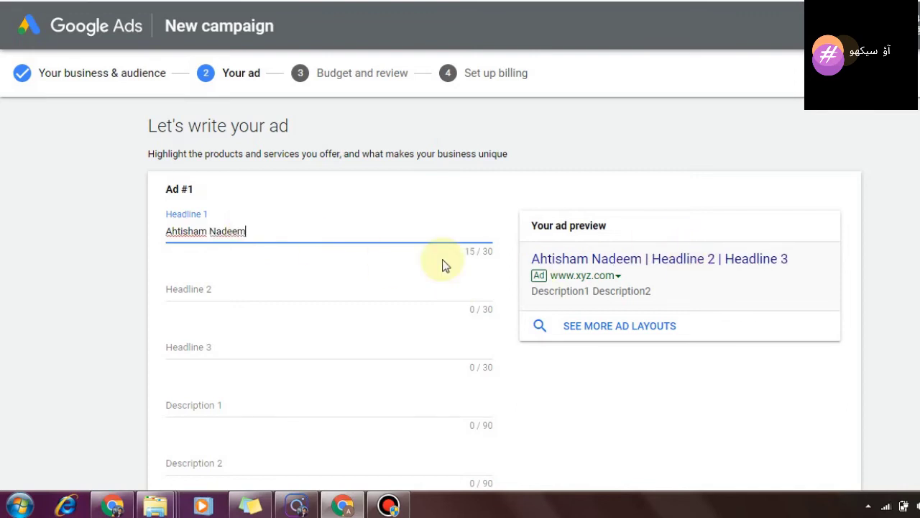
# Step: Enter a name as Headline 1, 'Digital Marketing' as Headline 2 and 'Course' as Headline 3
pyautogui.click(311, 302)
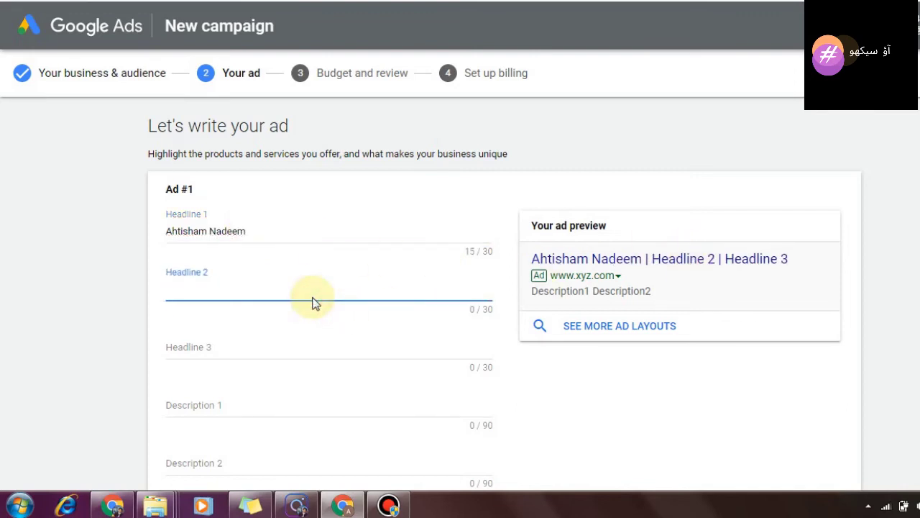
pyautogui.write('Digital Mar')
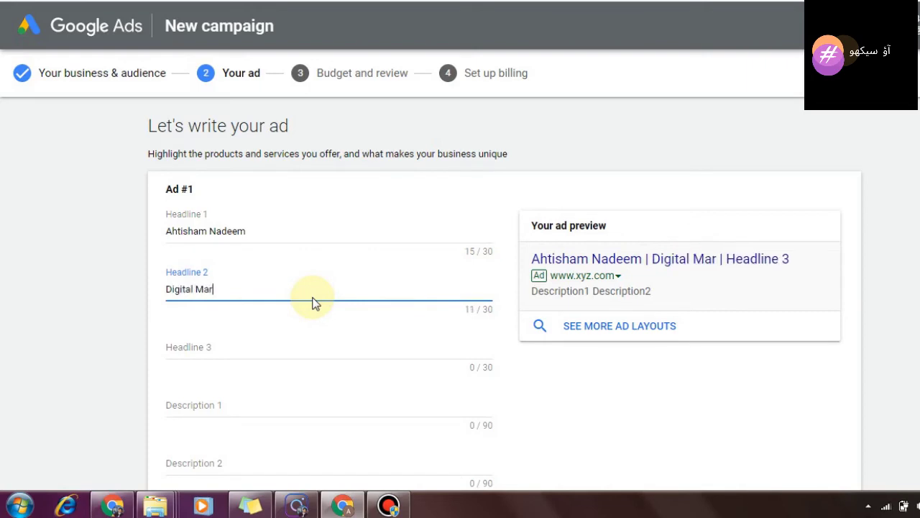
pyautogui.write('keting')
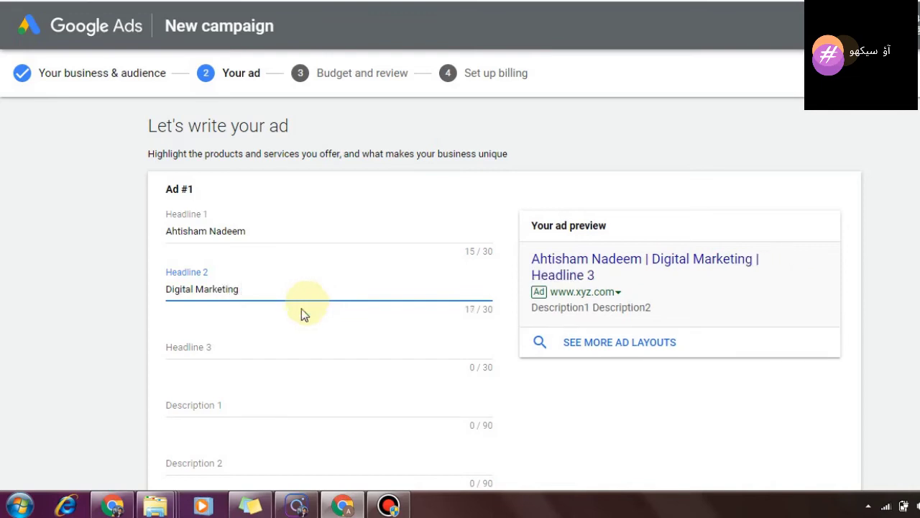
pyautogui.click(271, 345)
pyautogui.write('C')
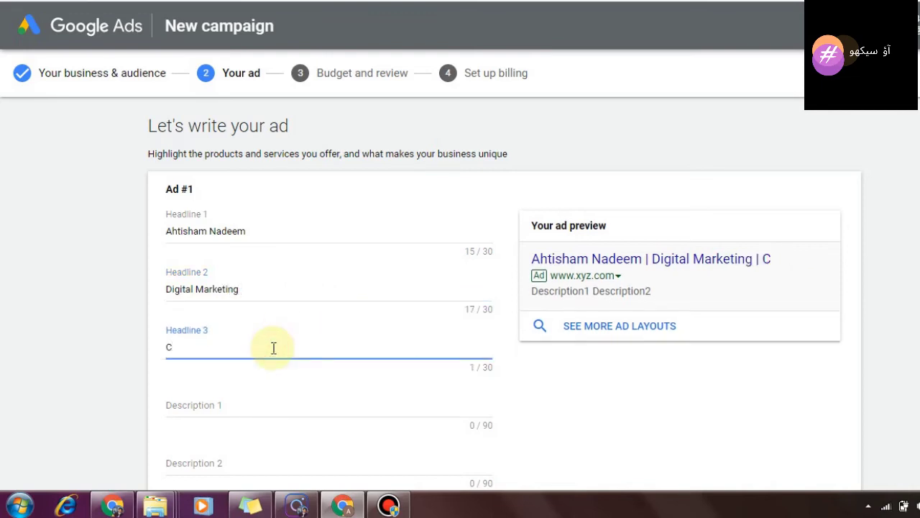
pyautogui.write('ourse')
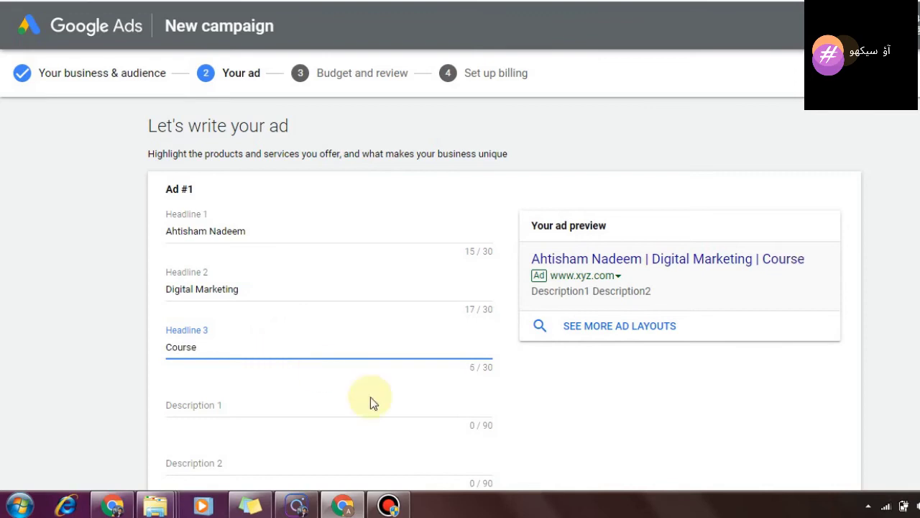
pyautogui.click(344, 411)
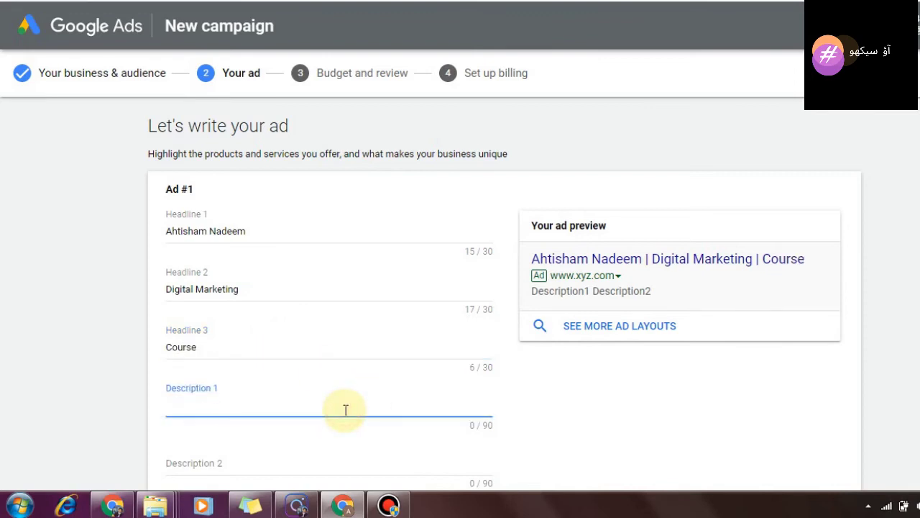
# Step: Enter Description 1 'This course has sky is the limit' and try Next, triggering the Description 2 error
pyautogui.write('This ')
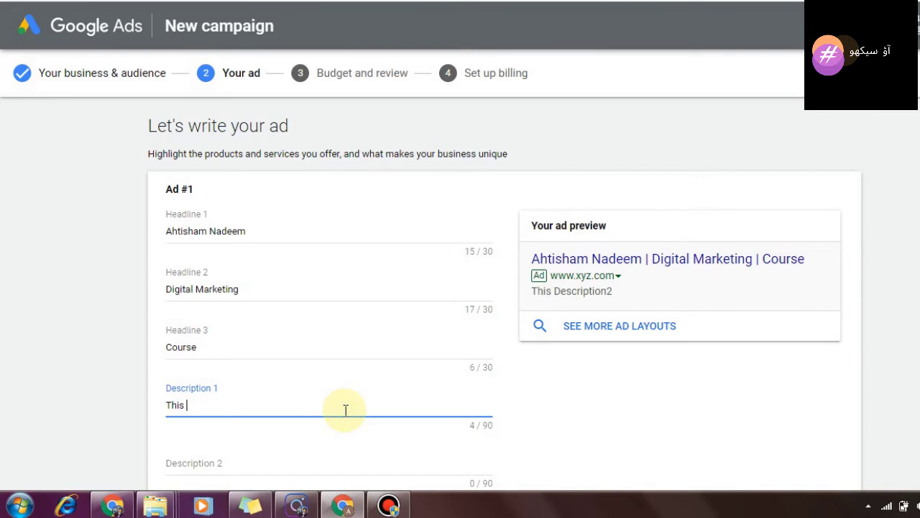
pyautogui.write('cours')
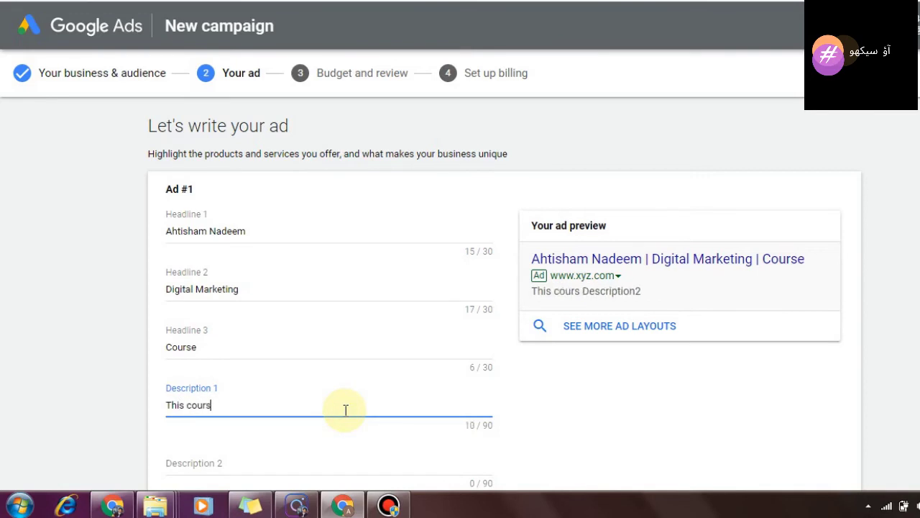
pyautogui.write('e ha')
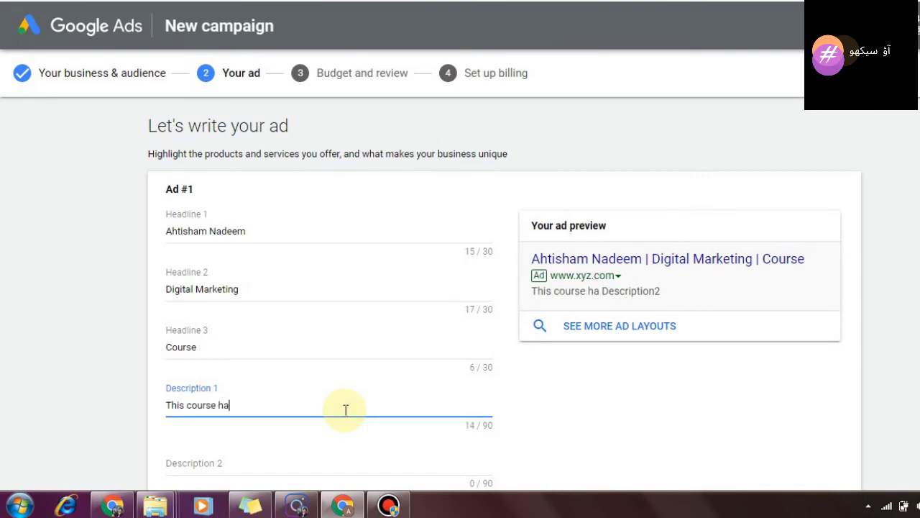
pyautogui.write('s sky')
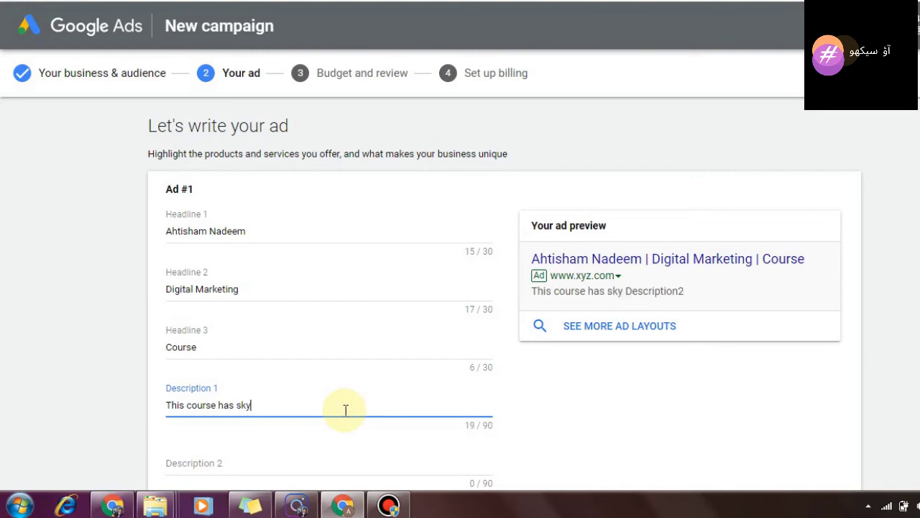
pyautogui.write(' is the limit')
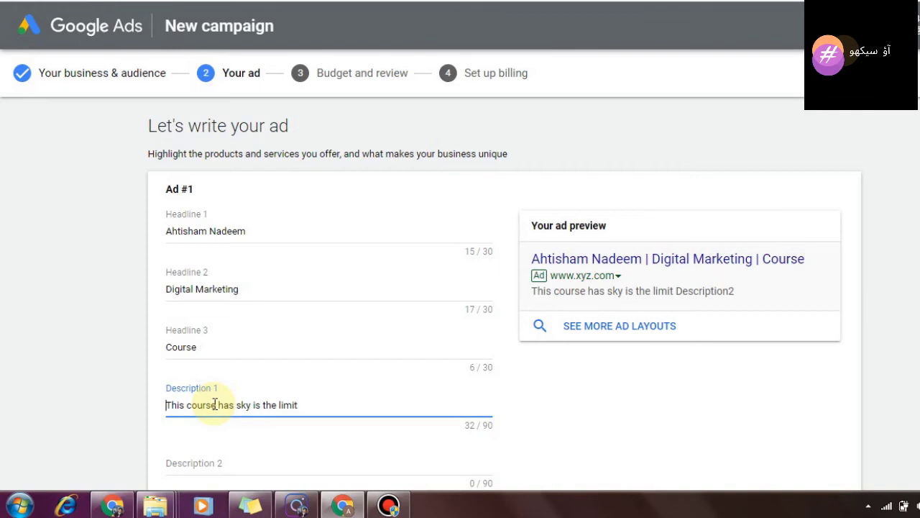
pyautogui.scroll(-3, 803, 314)
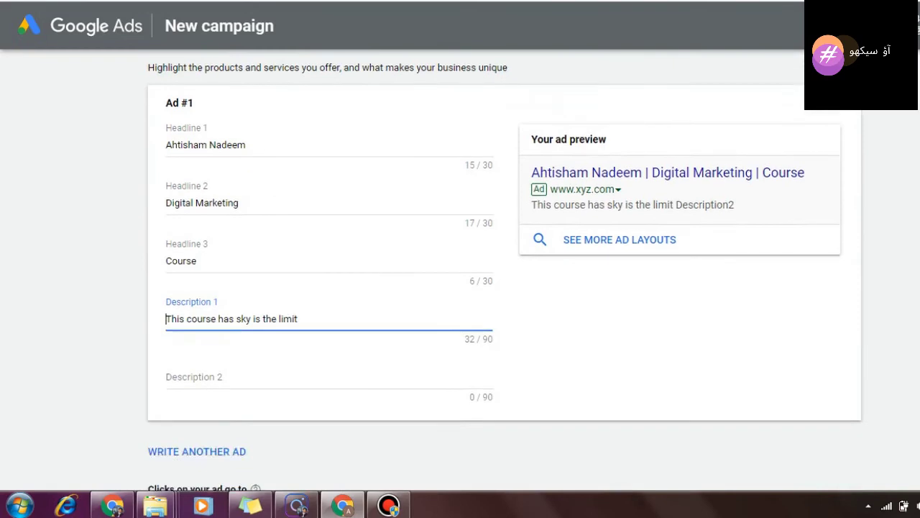
pyautogui.click(218, 460)
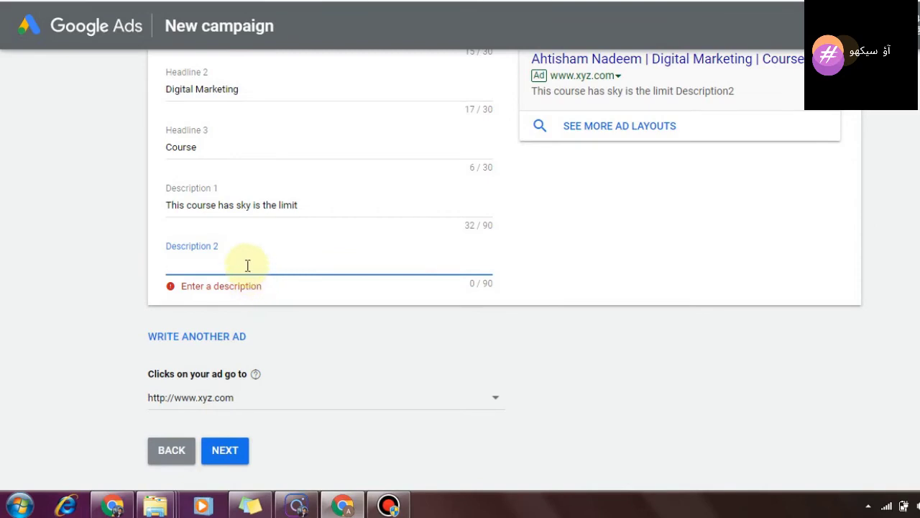
# Step: Enter 'IN urdu' as Description 2, review the preview, and submit to reach the budget step
pyautogui.write('I')
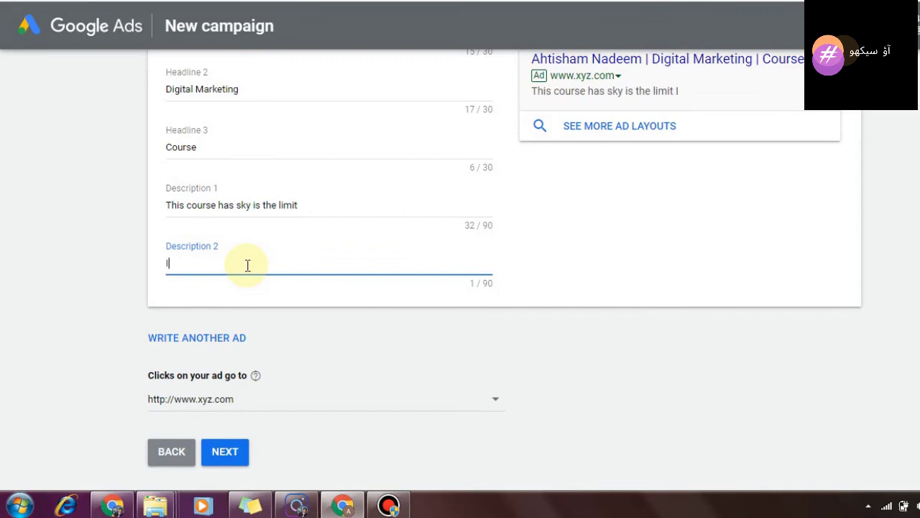
pyautogui.write('N urdu')
pyautogui.scroll(2, 761, 162)
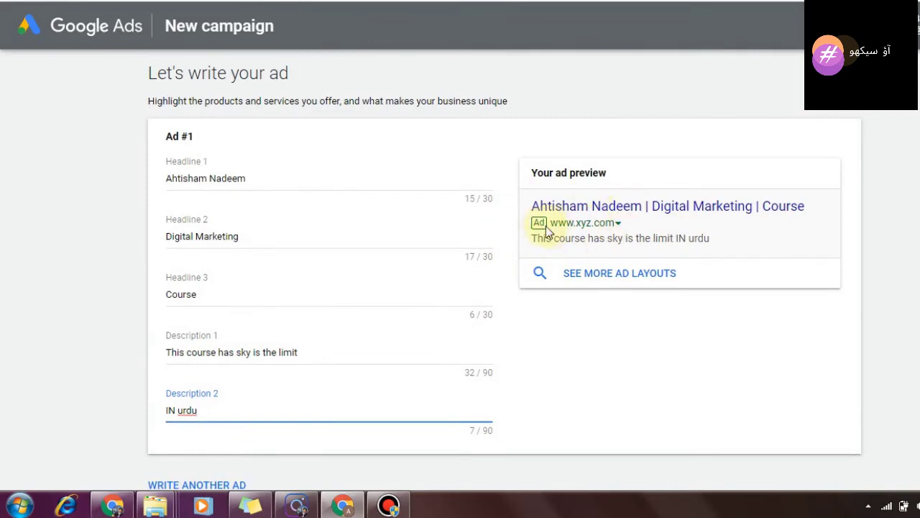
pyautogui.doubleClick(538, 222)
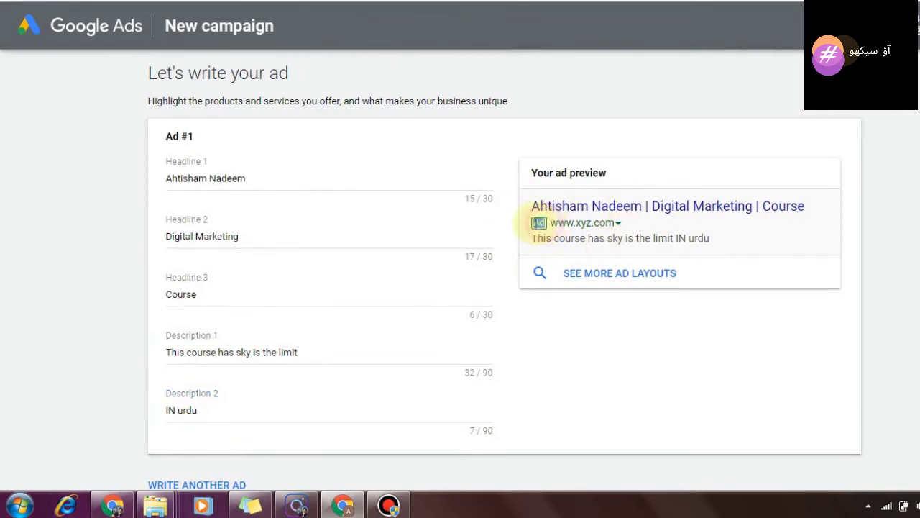
pyautogui.moveTo(539, 223); pyautogui.dragTo(529, 223)
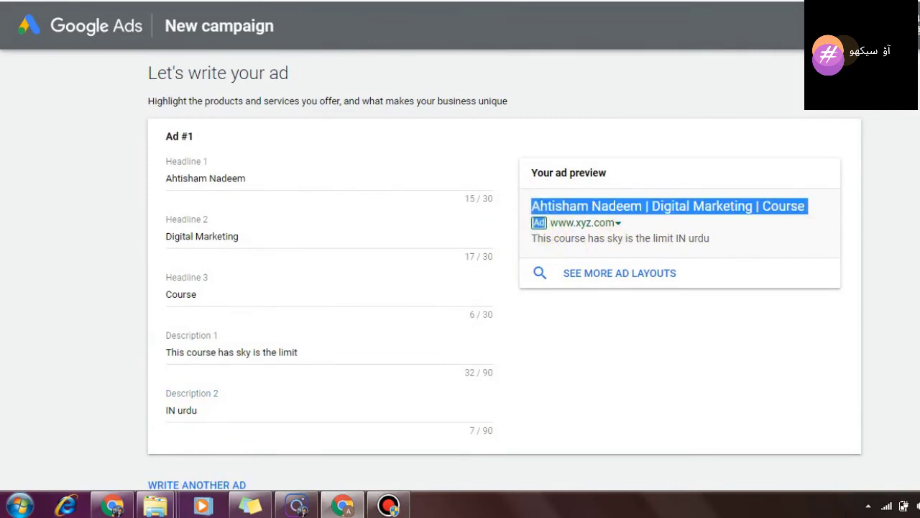
pyautogui.scroll(-4, 505, 270)
pyautogui.click(234, 343)
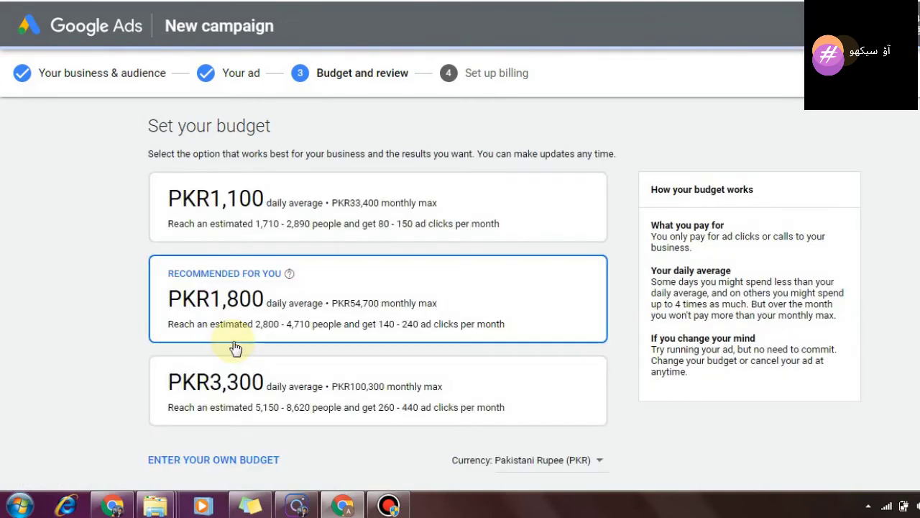
# Step: Choose the PKR1,100 daily budget and continue to the review page
pyautogui.click(332, 216)
pyautogui.scroll(-3, 842, 374)
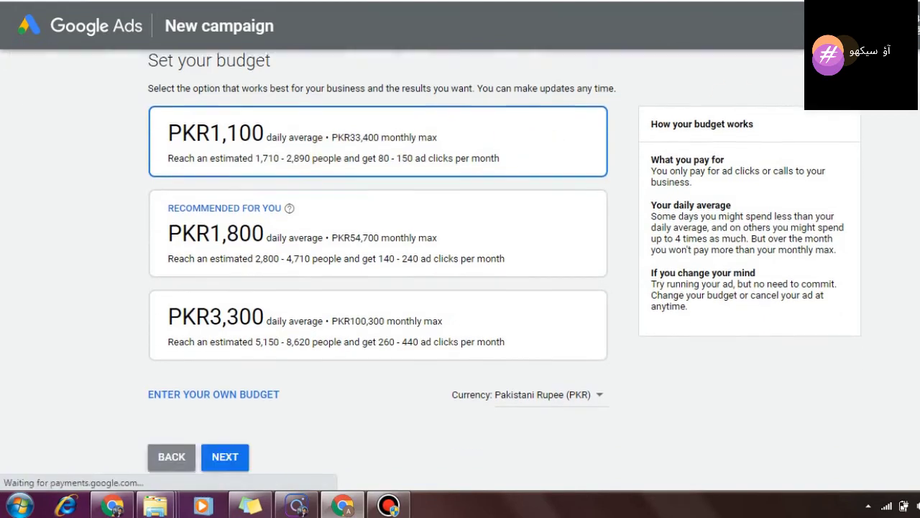
pyautogui.click(232, 343)
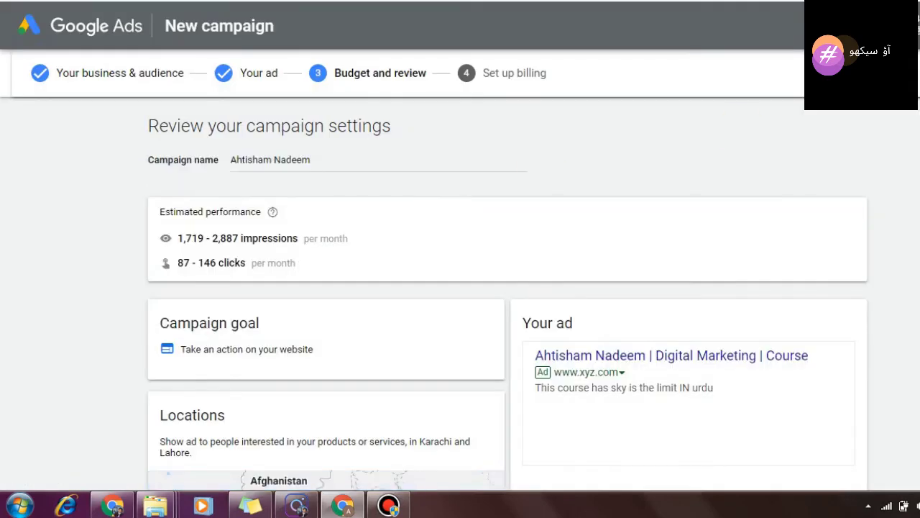
# Step: Review the campaign settings and accept them to move on to billing
pyautogui.scroll(-5, 460, 287)
pyautogui.scroll(-3, 460, 288)
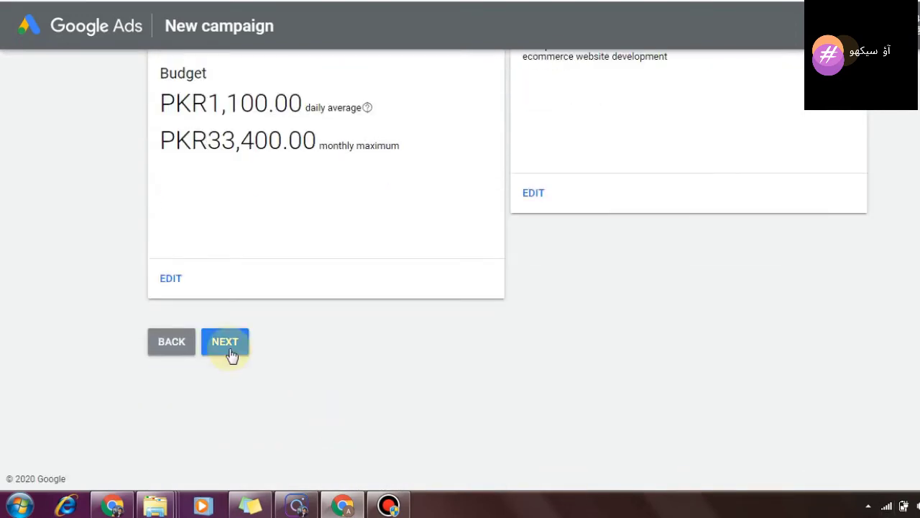
pyautogui.scroll(7, 460, 287)
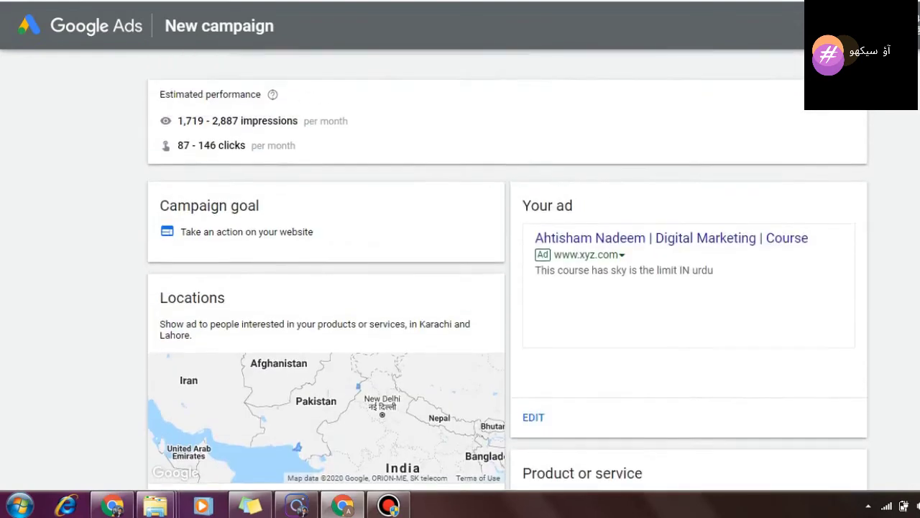
pyautogui.scroll(2, 460, 287)
pyautogui.scroll(-7, 460, 288)
pyautogui.scroll(-4, 460, 288)
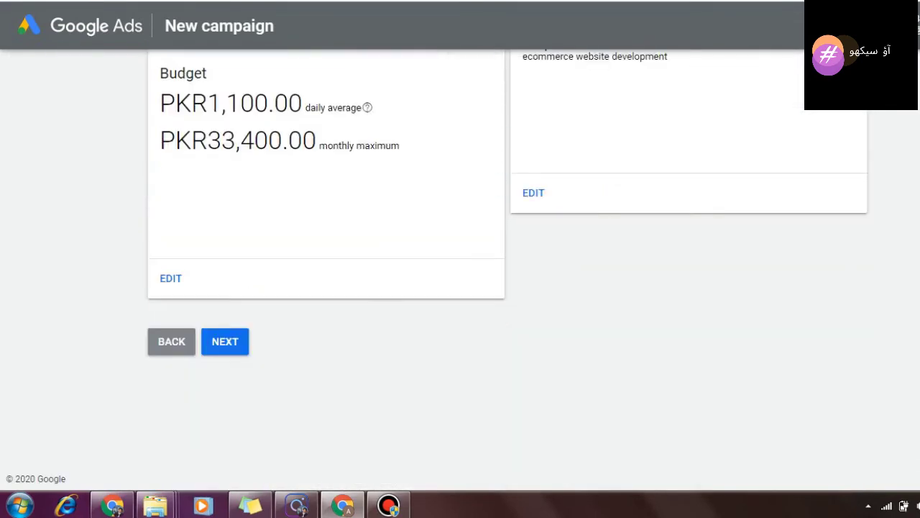
pyautogui.click(219, 349)
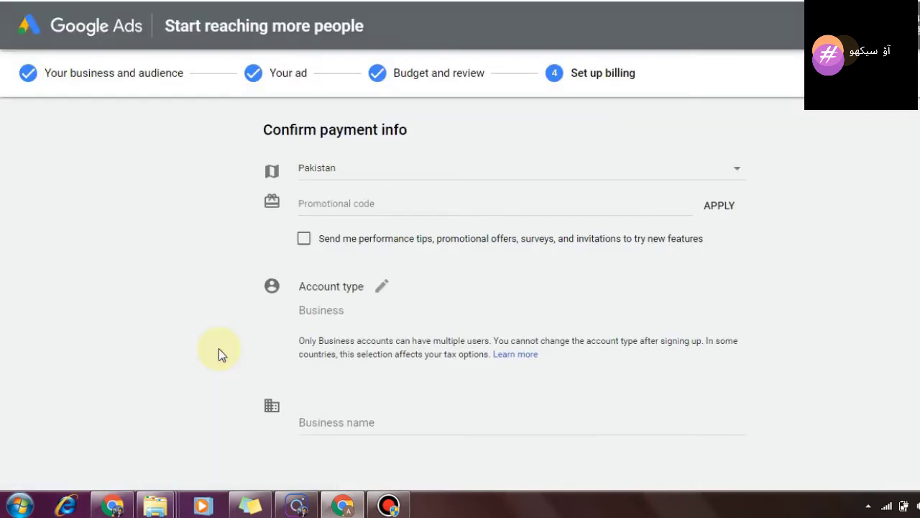
# Step: Start a promotional code and copy the $45 offer code from the Google Ads email
pyautogui.click(379, 204)
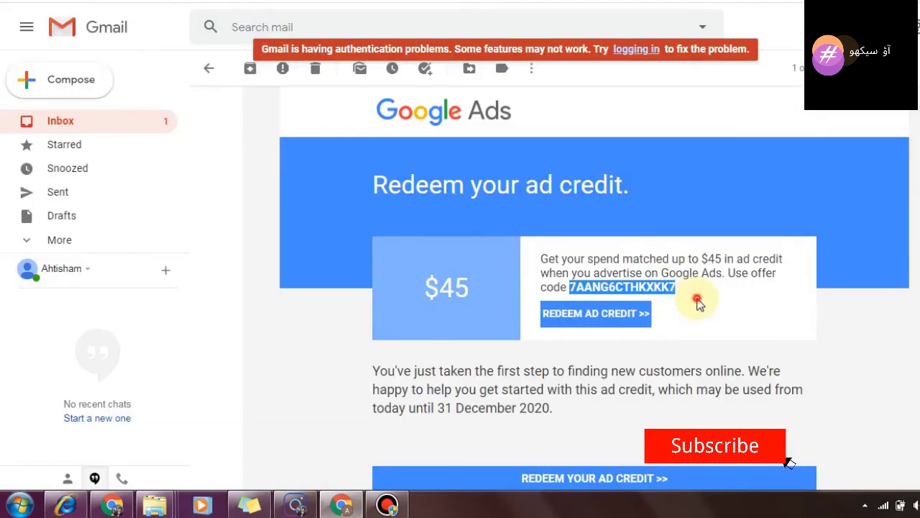
pyautogui.click(697, 301)
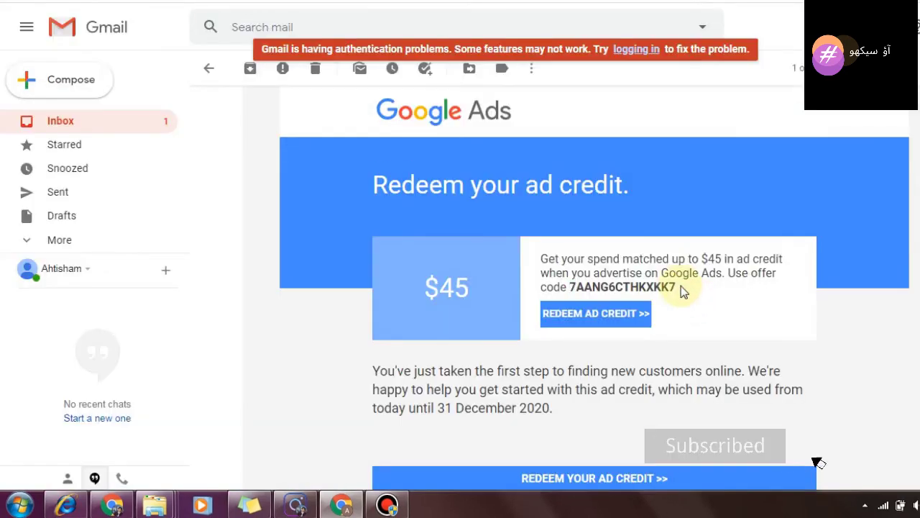
pyautogui.moveTo(680, 288); pyautogui.dragTo(571, 287)
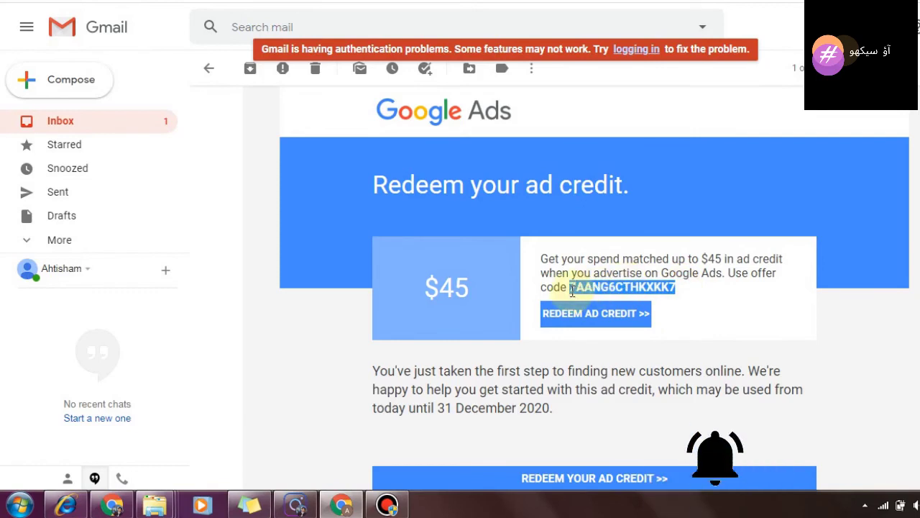
pyautogui.rightClick(626, 283)
pyautogui.click(639, 291)
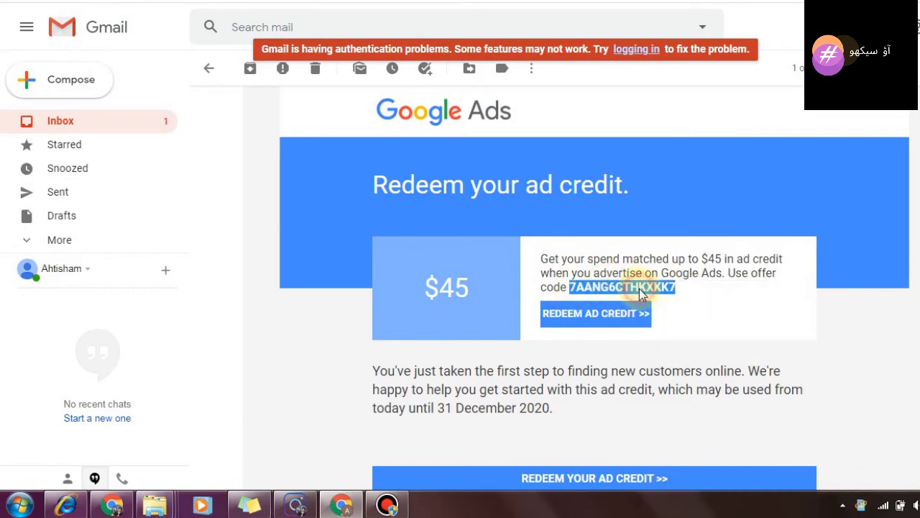
pyautogui.click(417, 1)
# Step: Paste the copied $45 offer code into the Promotional code field
pyautogui.click(397, 201)
pyautogui.rightClick(397, 202)
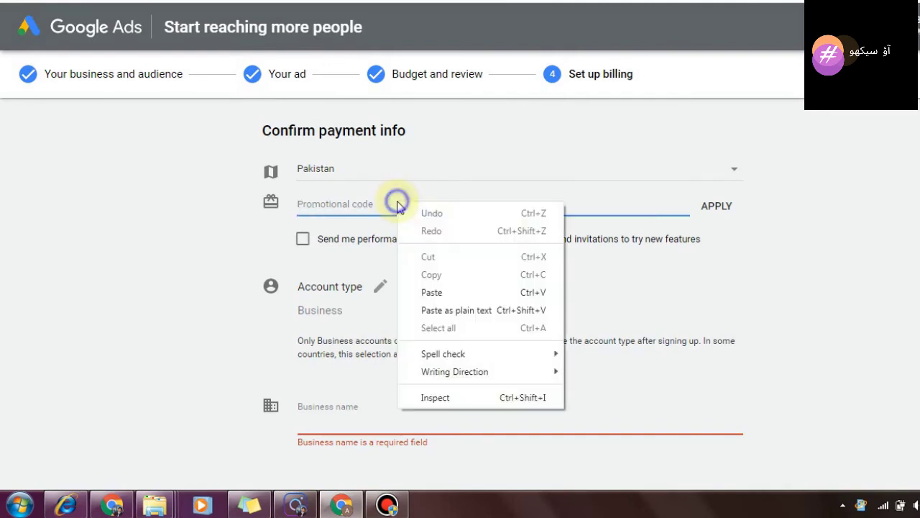
pyautogui.click(430, 292)
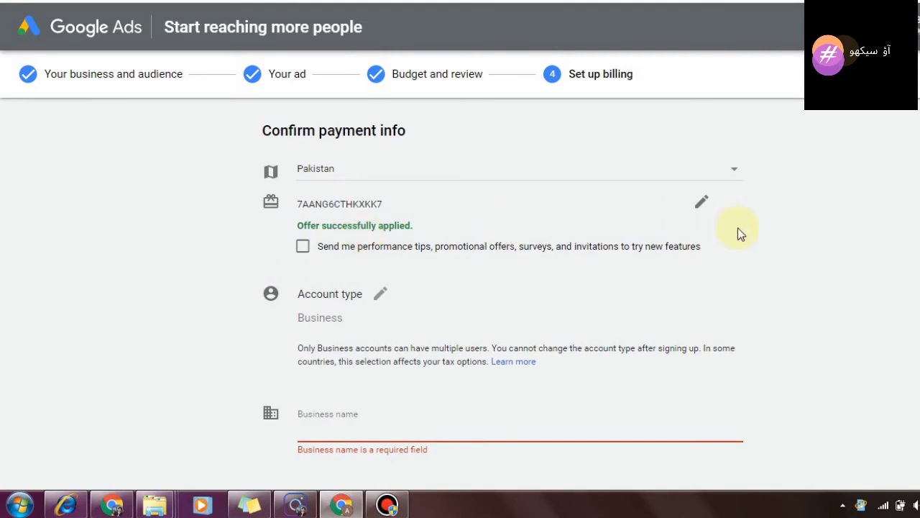
pyautogui.scroll(-2, 503, 288)
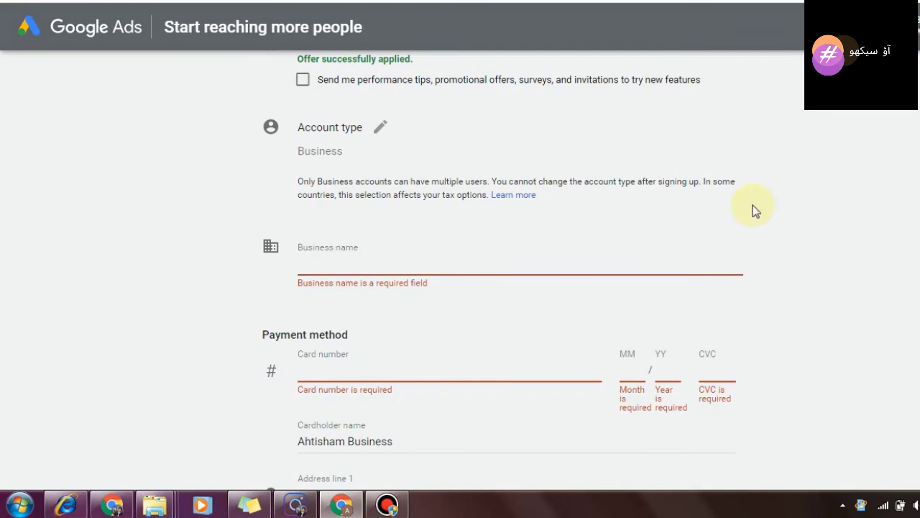
# Step: Enter Aoo Sekho as business name, fill in card and address fields, and submit billing
pyautogui.click(377, 129)
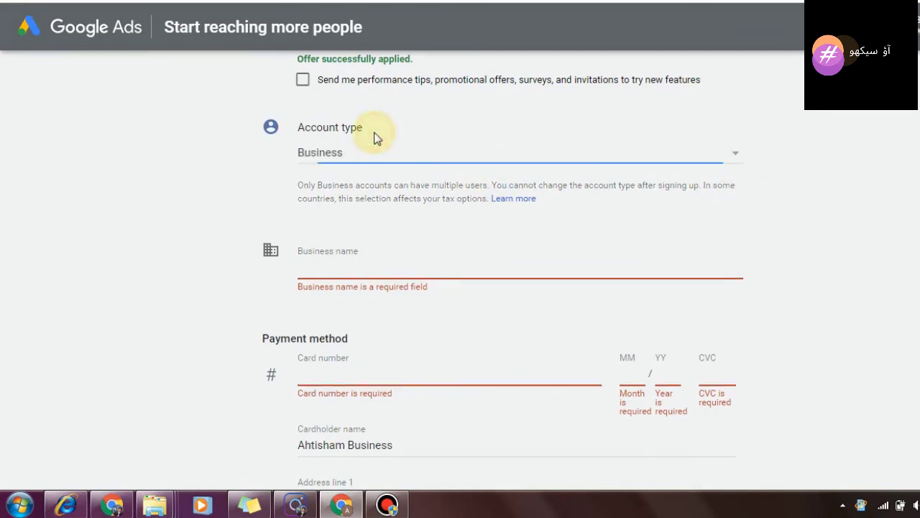
pyautogui.click(371, 265)
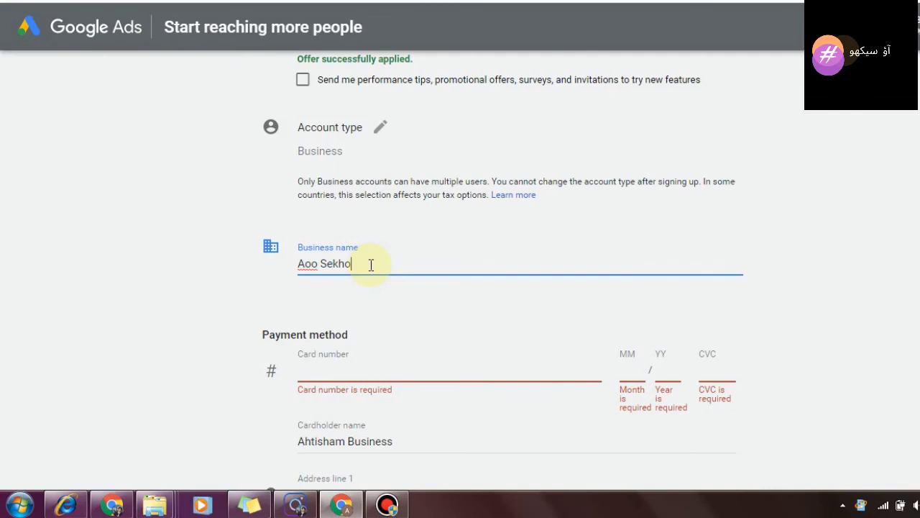
pyautogui.click(350, 360)
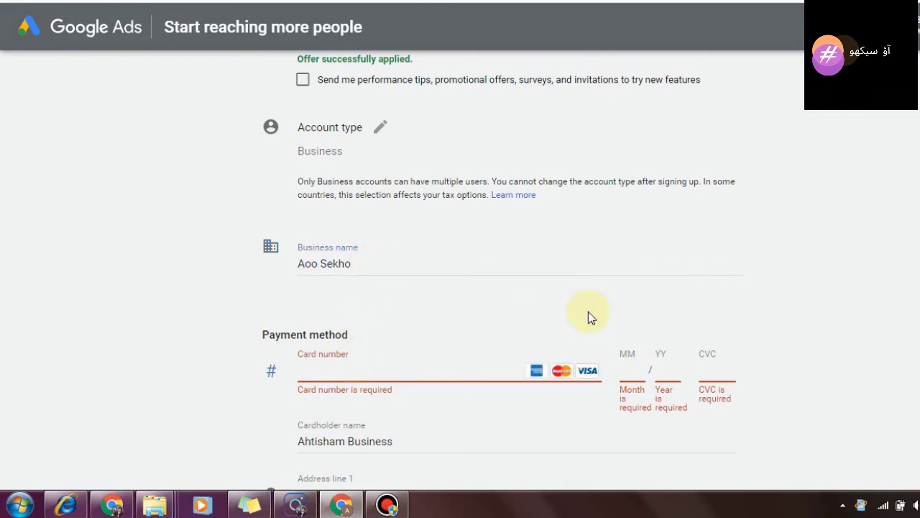
pyautogui.scroll(-4, 900, 193)
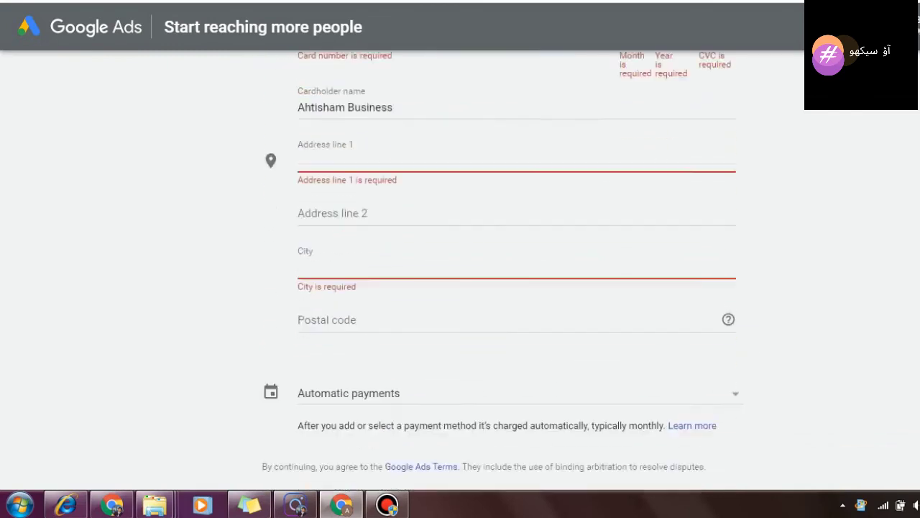
pyautogui.scroll(-2, 461, 266)
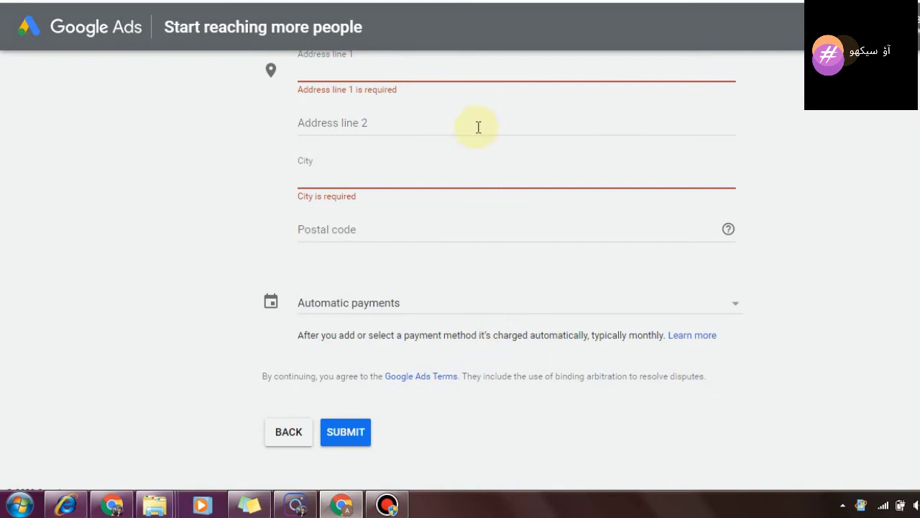
pyautogui.click(468, 171)
pyautogui.click(438, 74)
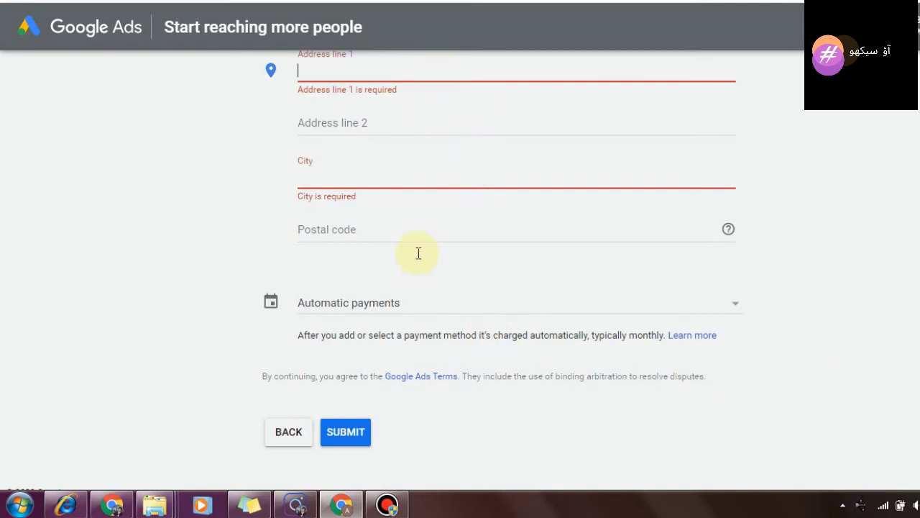
pyautogui.click(365, 433)
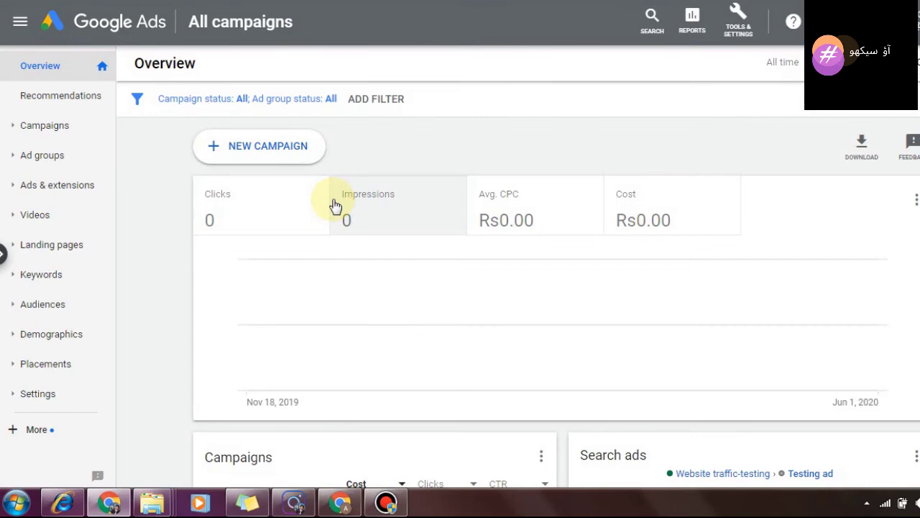
# Step: Toggle Impressions, Avg. CPC and Cost on the overview chart, leaving only Clicks plotted
pyautogui.click(271, 213)
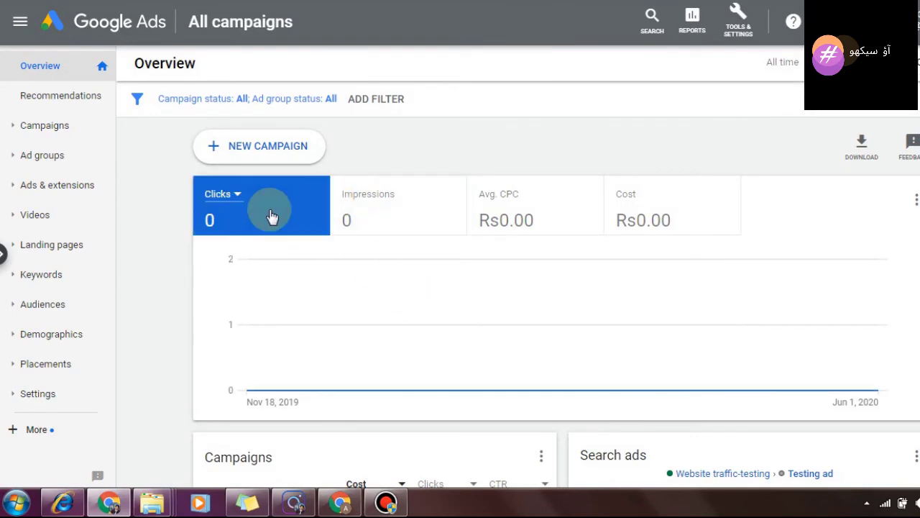
pyautogui.click(368, 215)
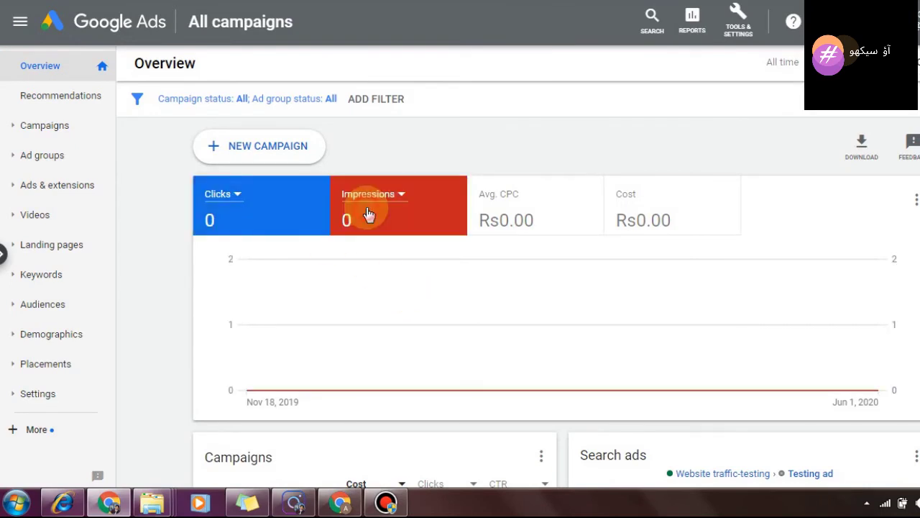
pyautogui.click(493, 204)
pyautogui.click(678, 182)
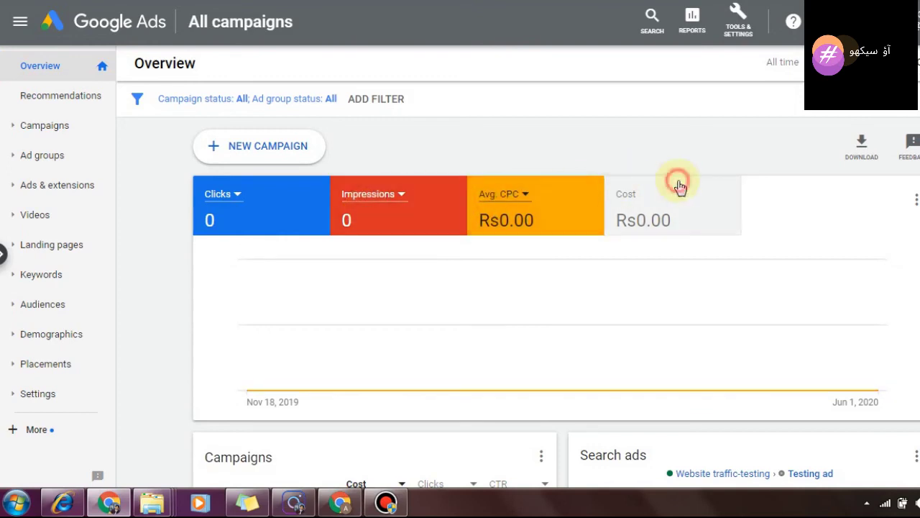
pyautogui.click(679, 187)
pyautogui.click(486, 202)
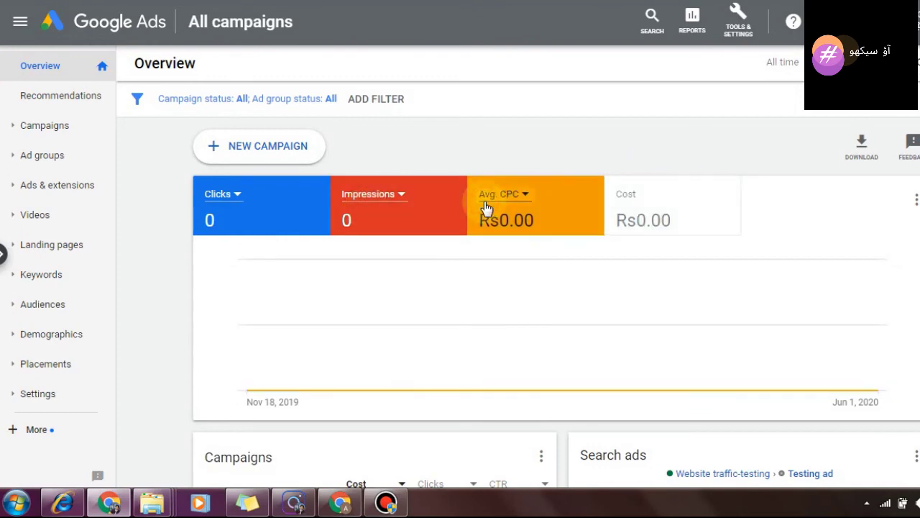
pyautogui.click(581, 141)
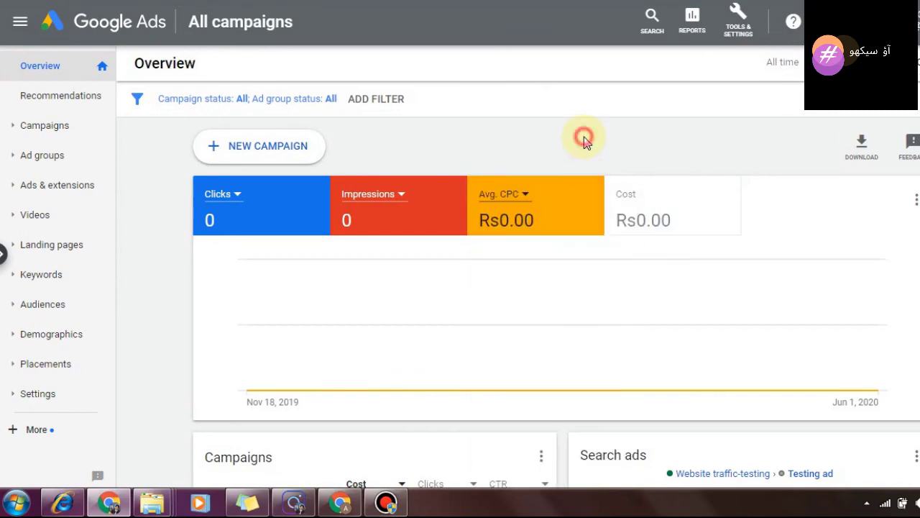
pyautogui.click(582, 195)
pyautogui.click(450, 206)
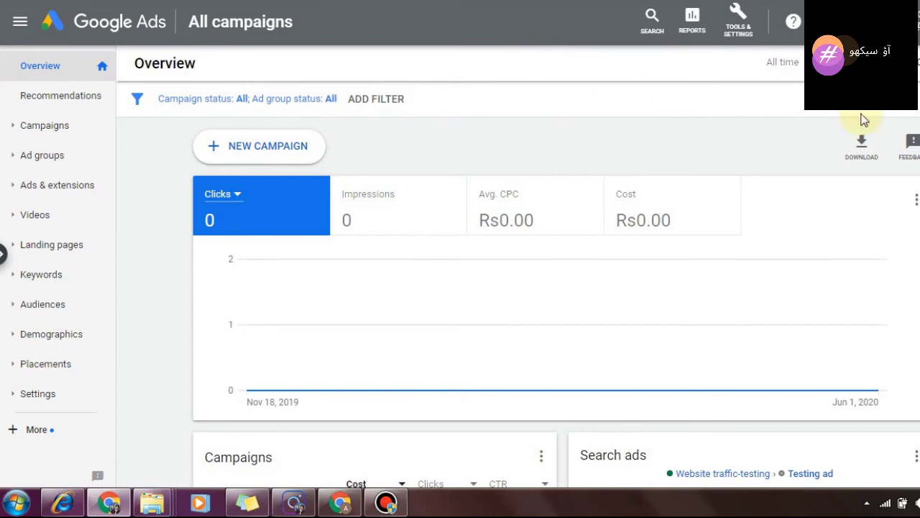
# Step: Look through the Tools & Settings list, then start a new campaign
pyautogui.click(735, 27)
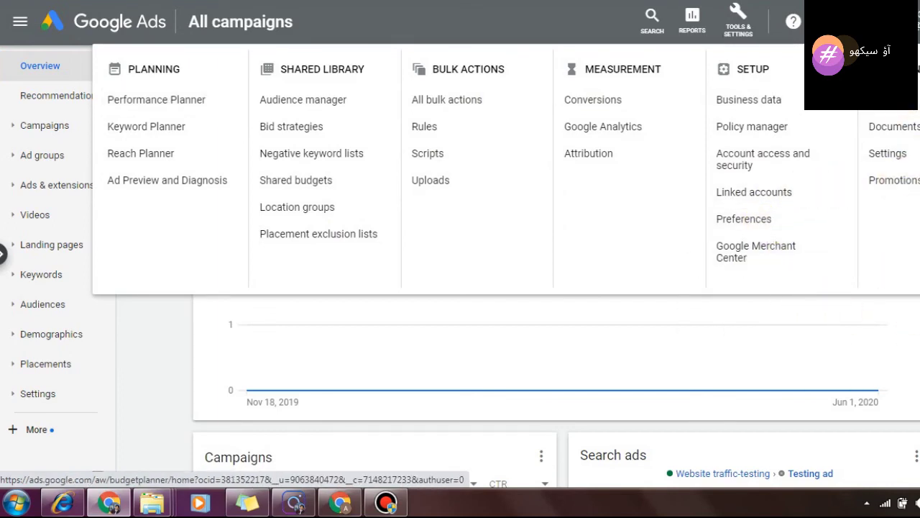
pyautogui.press('Escape')
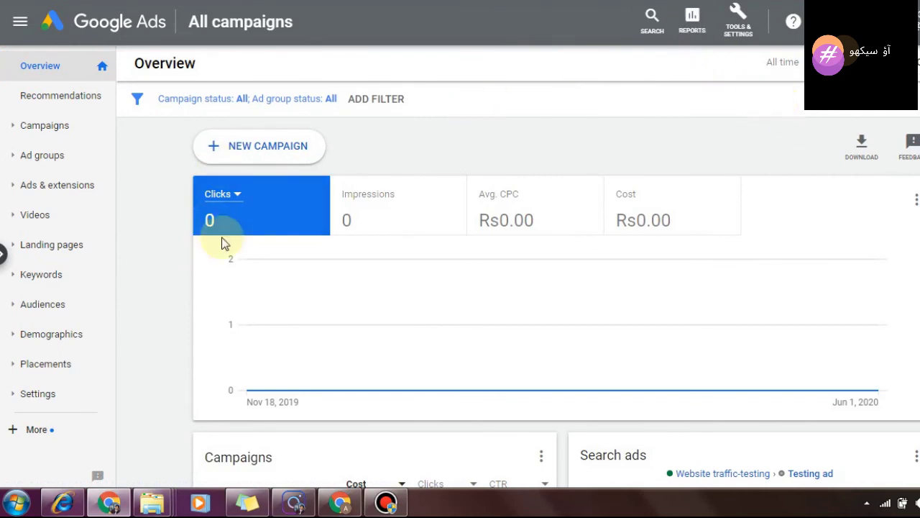
pyautogui.click(264, 147)
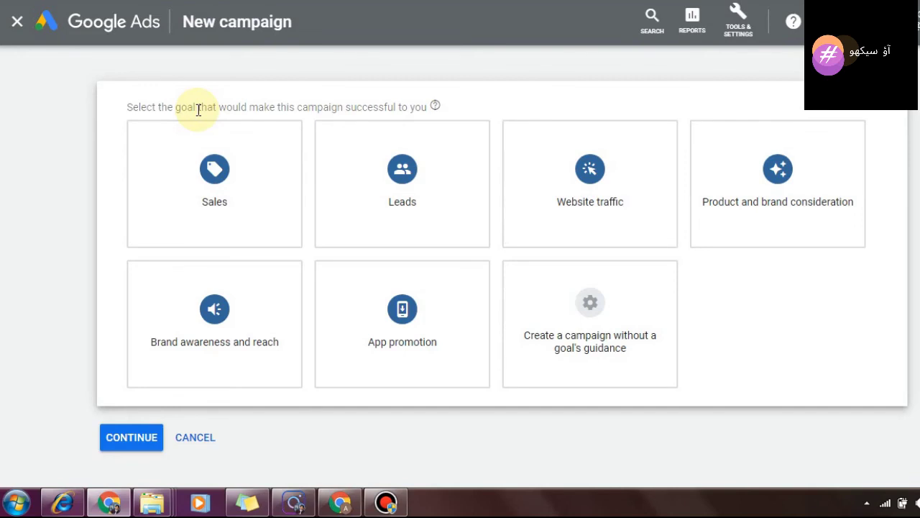
# Step: Select the Website traffic goal card, then bring the YouTube channel and Instagram profile windows forward
pyautogui.moveTo(199, 314)
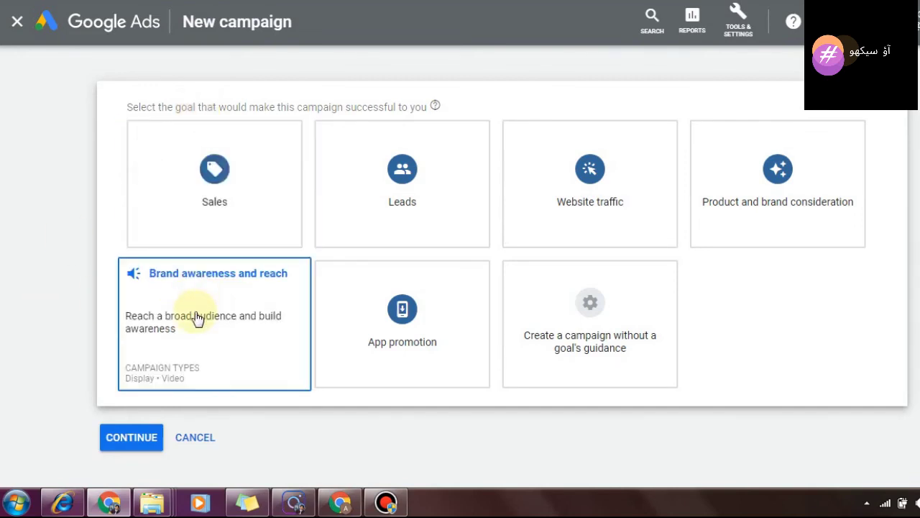
pyautogui.click(550, 191)
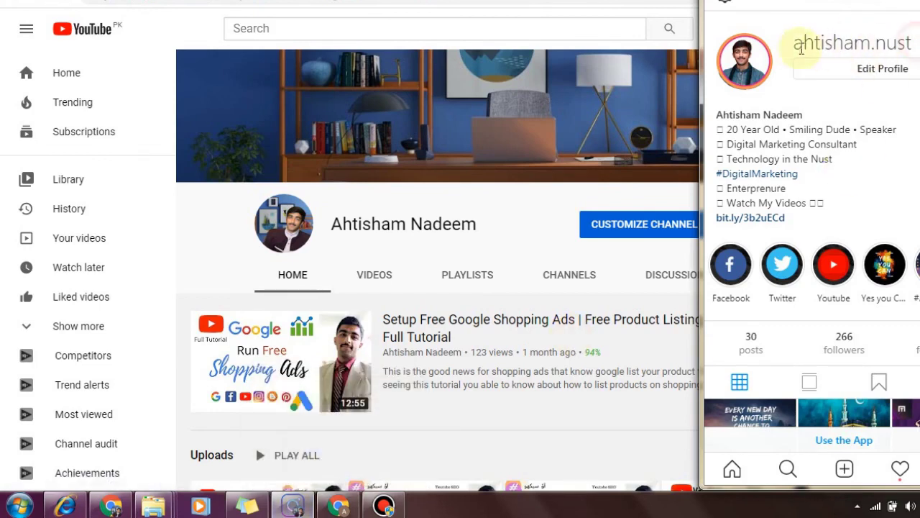
pyautogui.moveTo(911, 42); pyautogui.dragTo(786, 188)
pyautogui.scroll(-2, 733, 185)
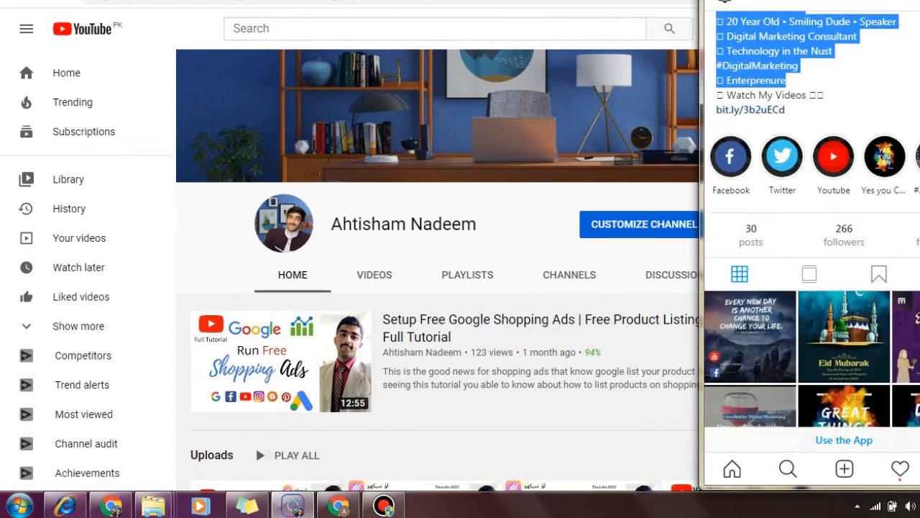